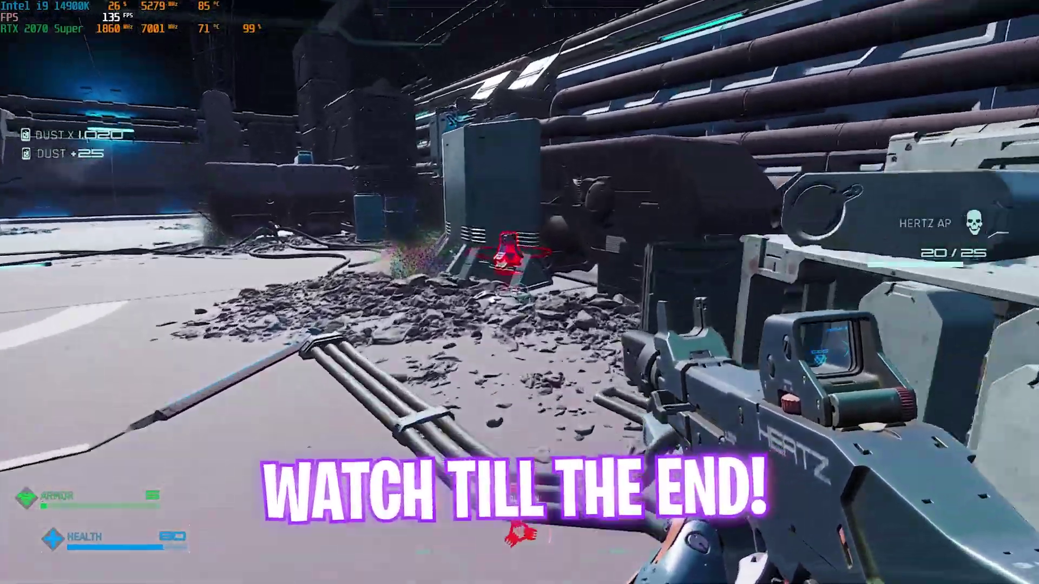
{"action": "key", "text": "w"}
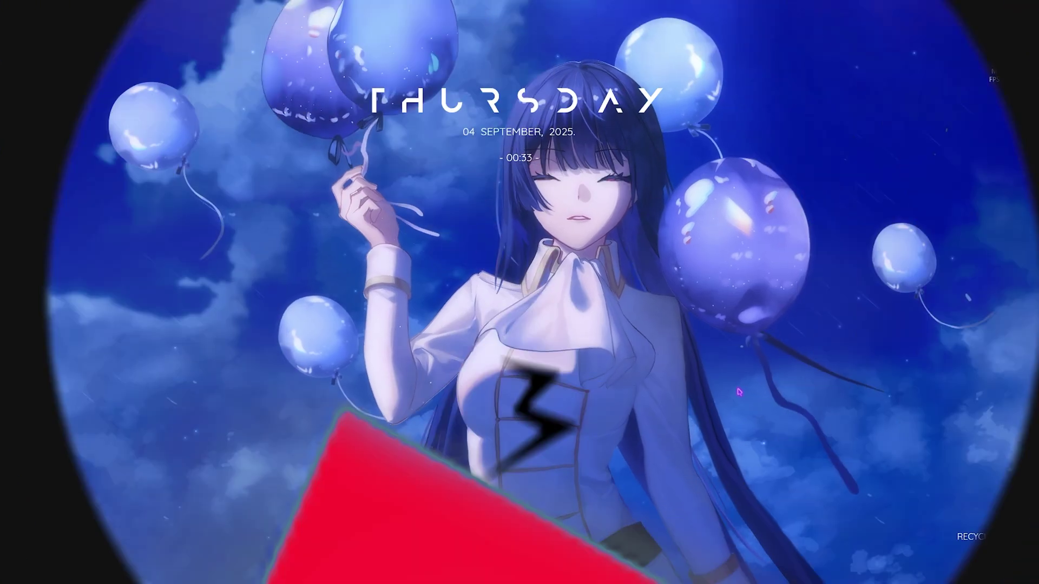
Step: Open Windows Settings and bring up the Game Bar options in the Gaming category
{"action": "key", "text": "super"}
{"action": "type", "text": "s"}
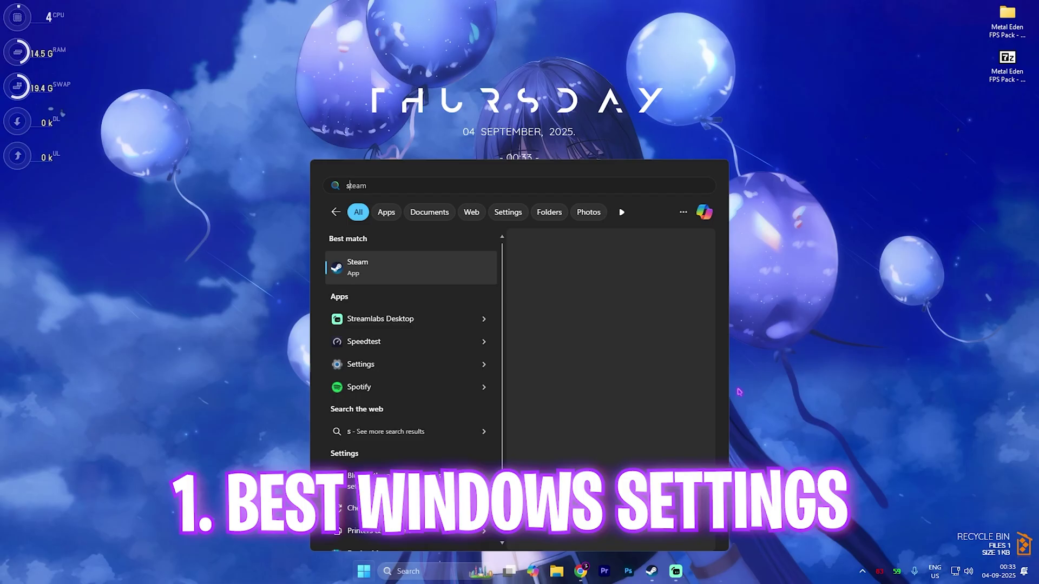
{"action": "type", "text": "ettings"}
{"action": "key", "text": "Return"}
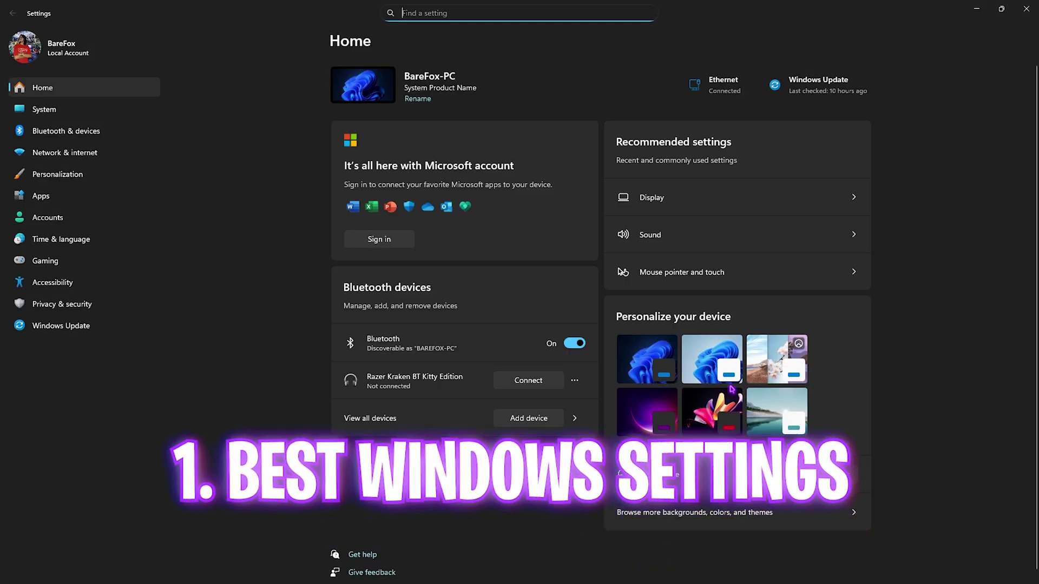
{"action": "left_click", "coordinate": [86, 266]}
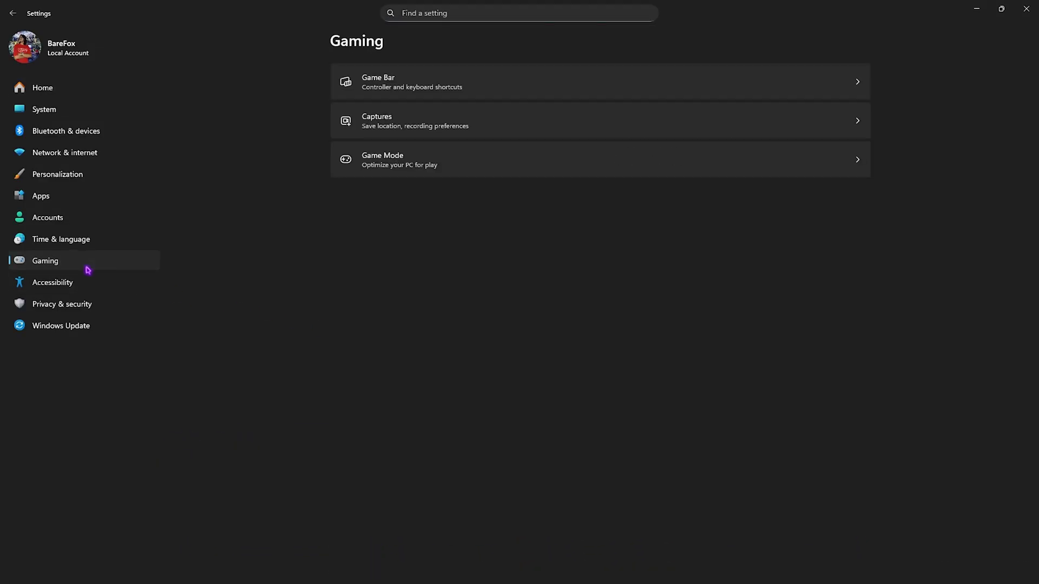
{"action": "left_click", "coordinate": [414, 96]}
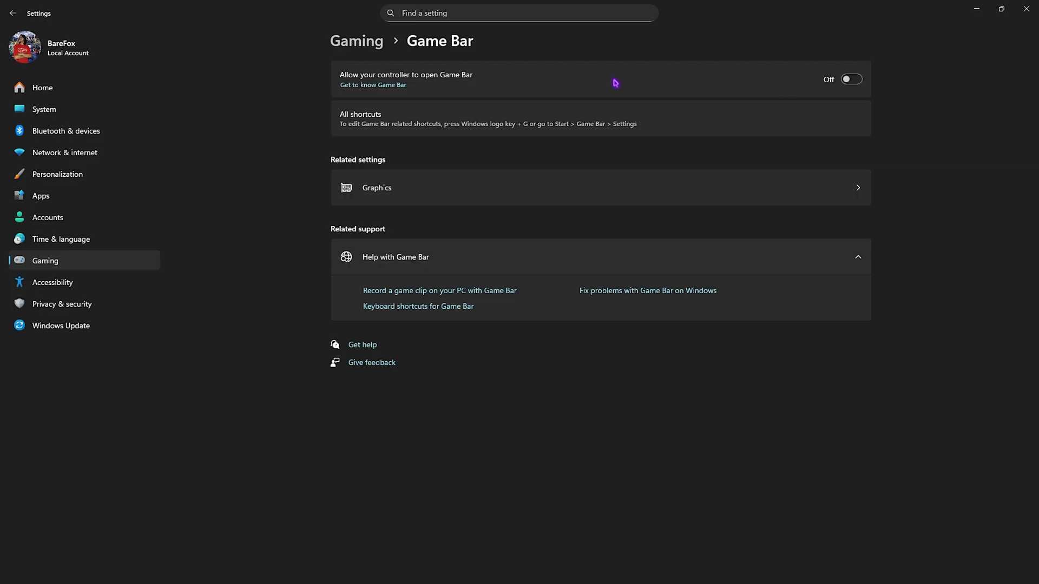
Step: Check the Game Mode page, and from its related settings open Graphics with the advanced graphics settings expanded
{"action": "left_click", "coordinate": [363, 48]}
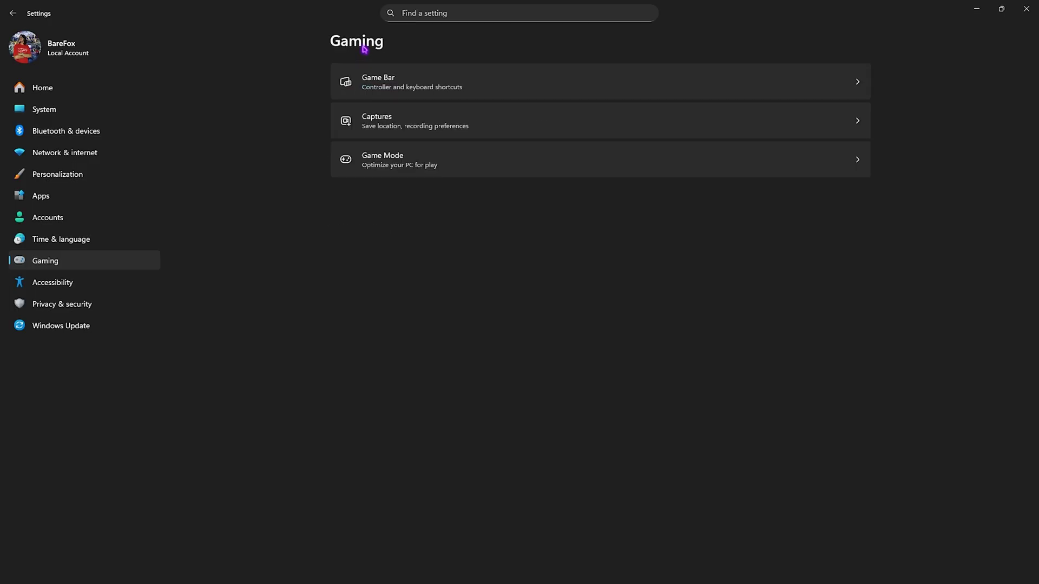
{"action": "left_click", "coordinate": [420, 168]}
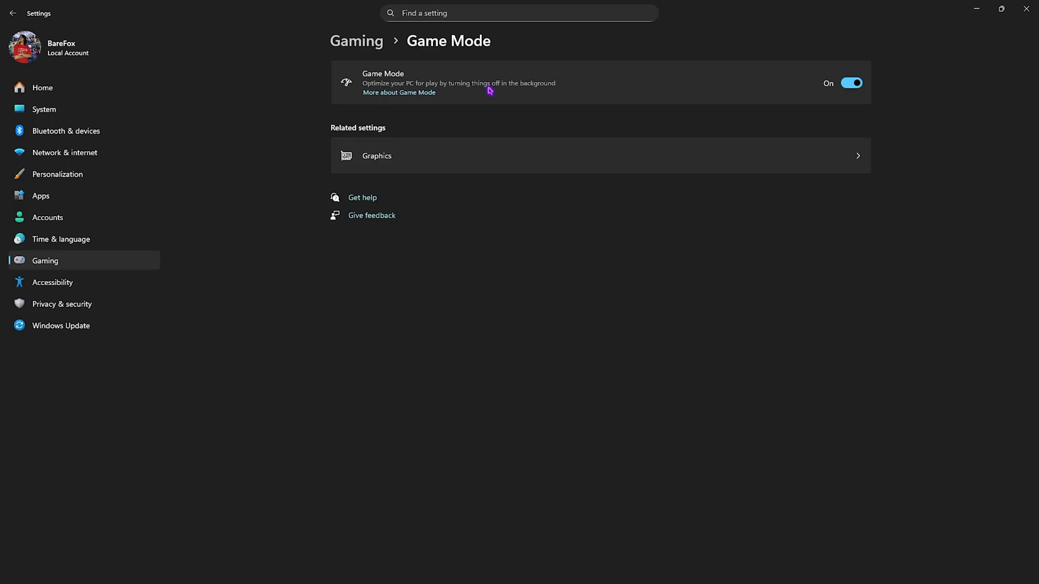
{"action": "left_click", "coordinate": [395, 162]}
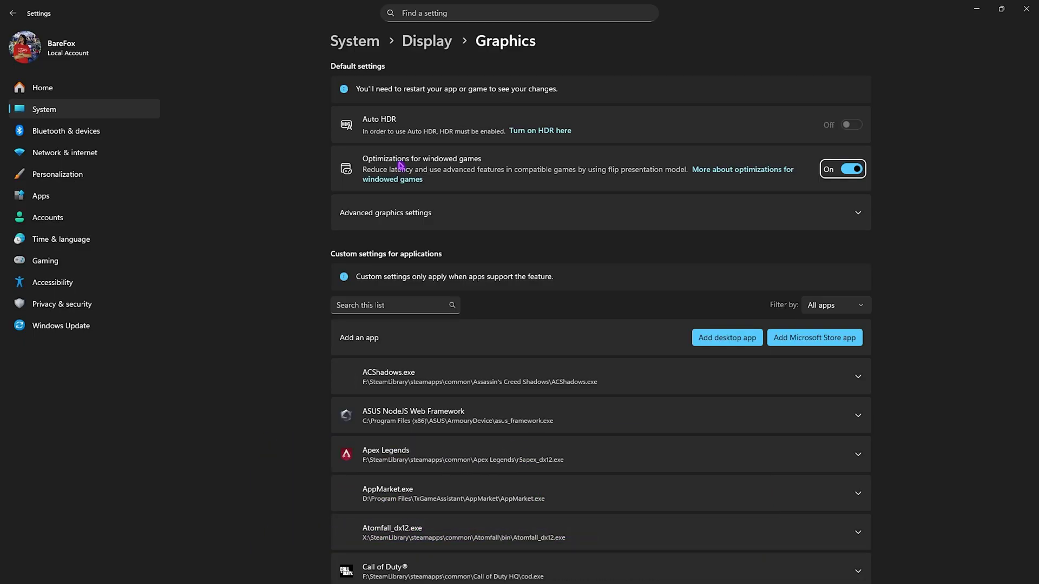
{"action": "left_click", "coordinate": [362, 214]}
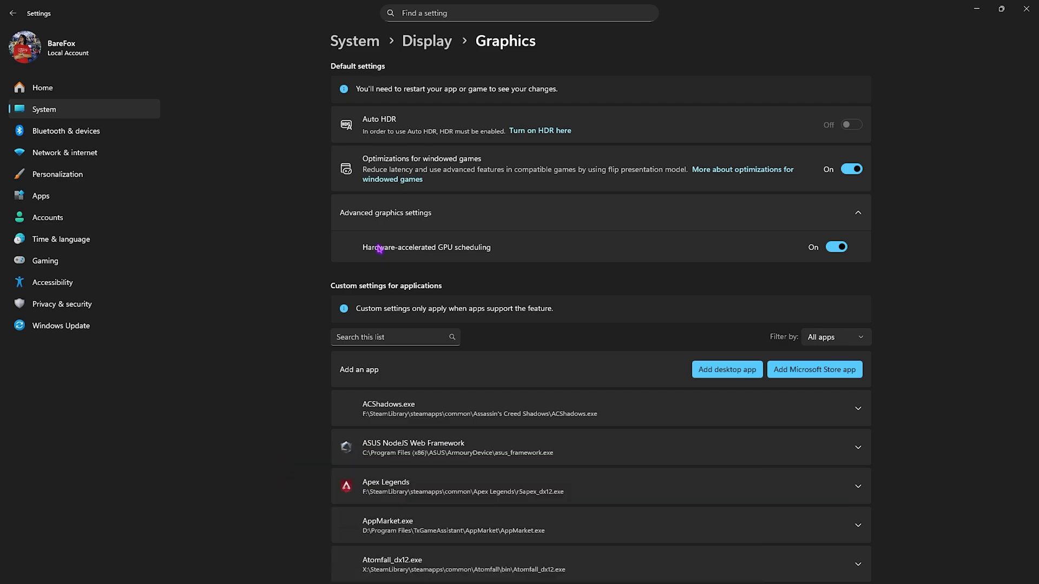
Step: Add the desktop app MetalEden-Win64-Shipping.exe from L:\SteamLibrary\steamapps\common\Metal Eden\MetalEden\Binaries\Win64 to the custom graphics settings list
{"action": "left_click", "coordinate": [717, 369]}
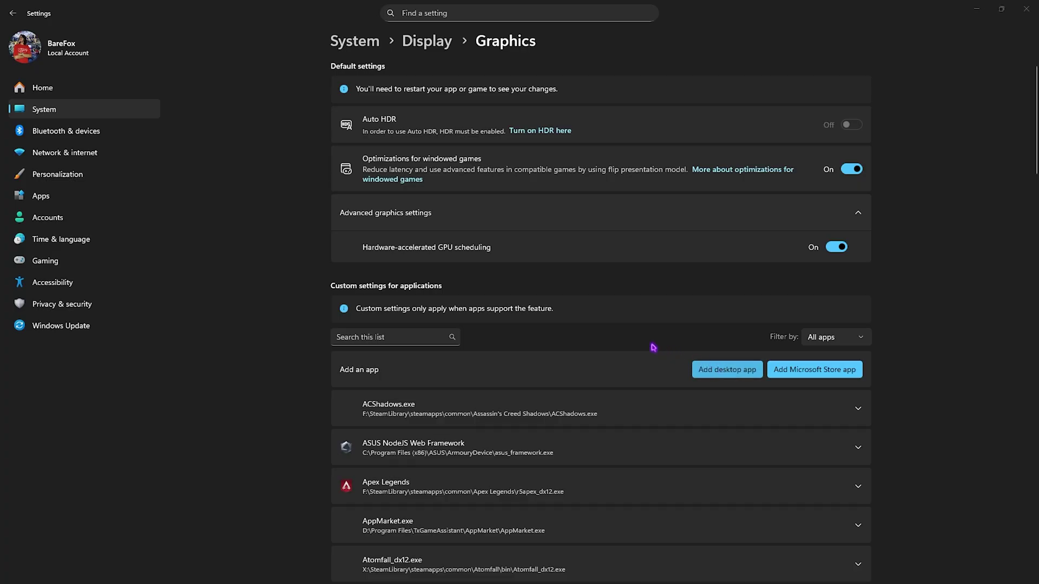
{"action": "scroll", "coordinate": [71, 177], "scroll_direction": "down", "scroll_amount": 2}
{"action": "left_click", "coordinate": [57, 123]}
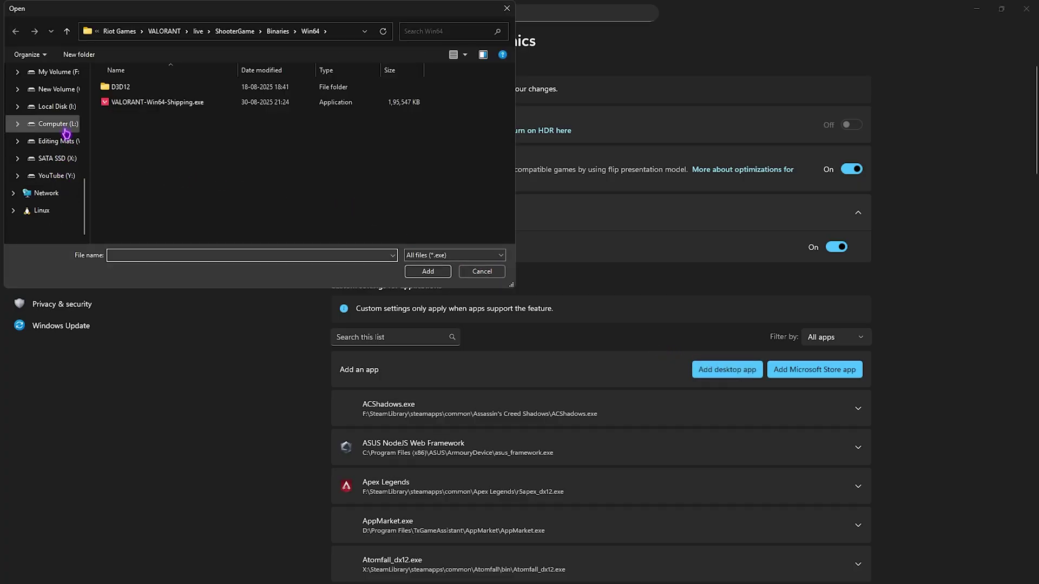
{"action": "double_click", "coordinate": [136, 89]}
{"action": "double_click", "coordinate": [143, 89]}
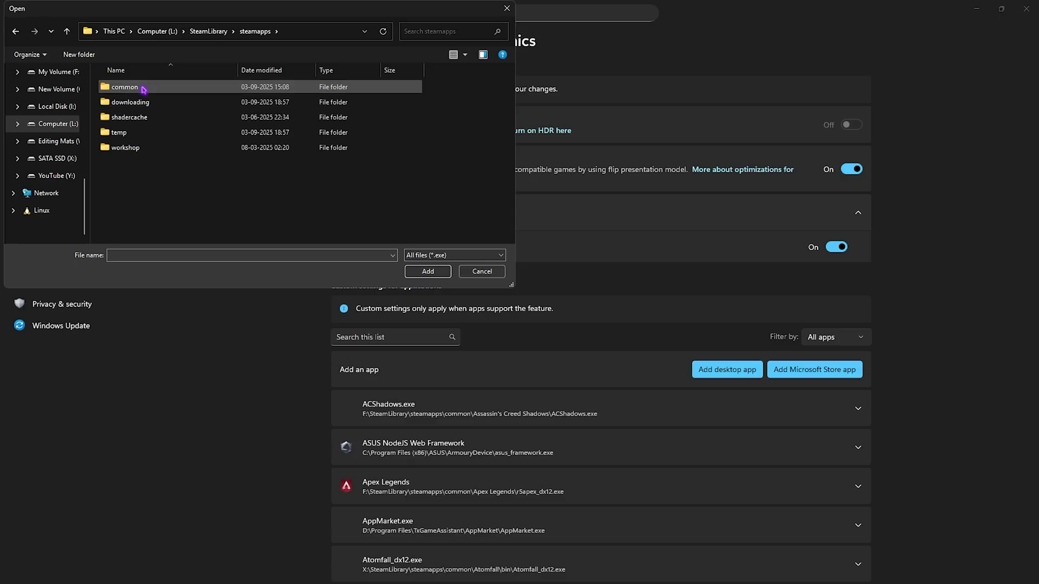
{"action": "double_click", "coordinate": [143, 89]}
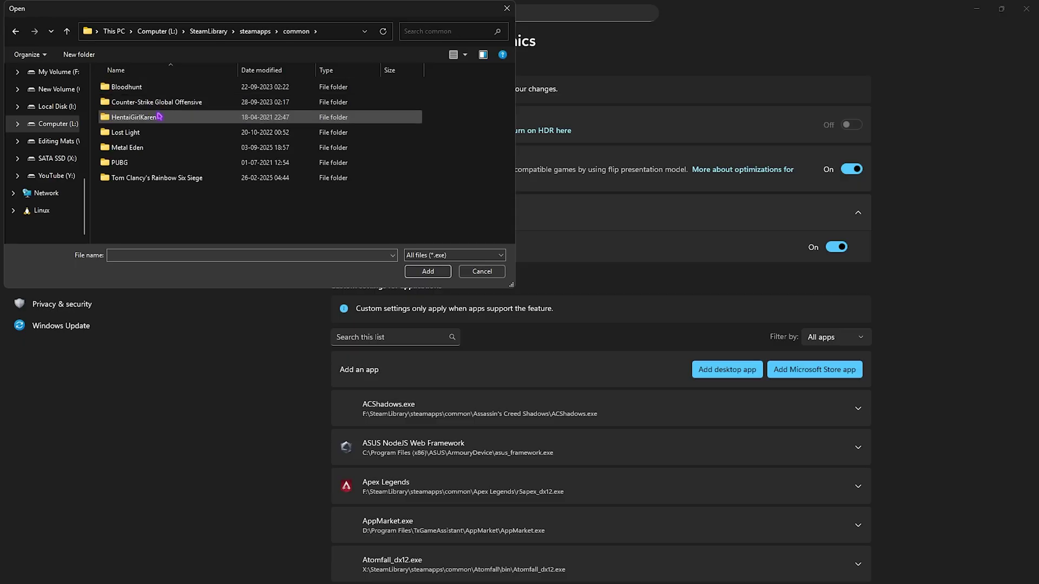
{"action": "left_click", "coordinate": [166, 151]}
{"action": "double_click", "coordinate": [166, 152]}
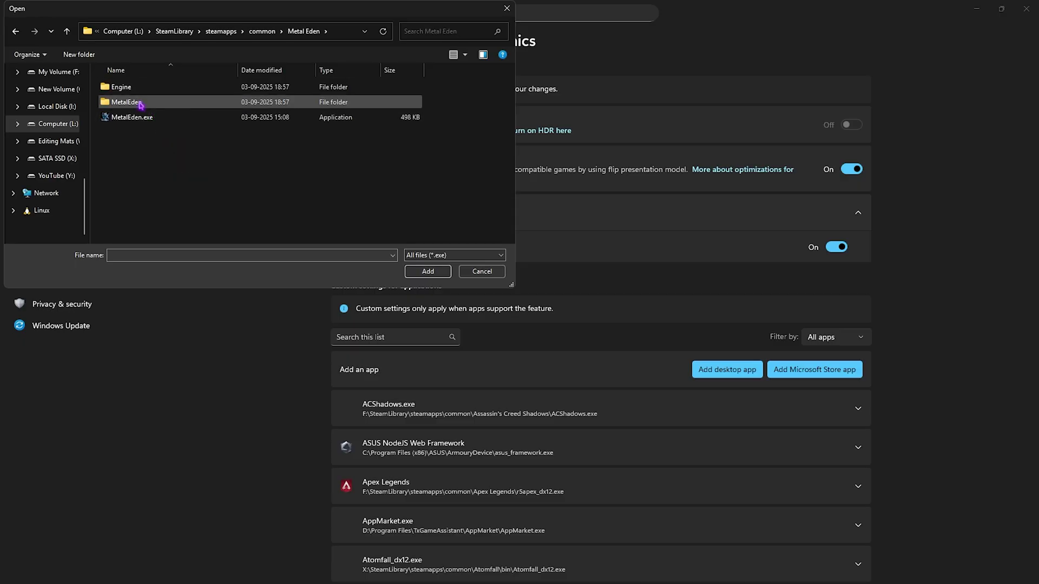
{"action": "double_click", "coordinate": [143, 104]}
{"action": "double_click", "coordinate": [152, 92]}
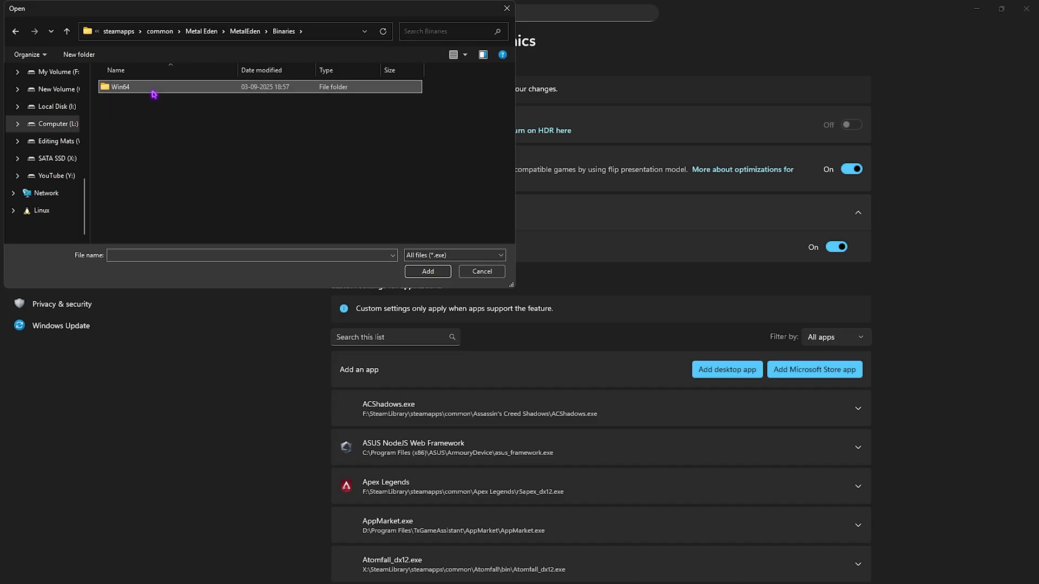
{"action": "double_click", "coordinate": [154, 92]}
{"action": "left_click", "coordinate": [112, 105]}
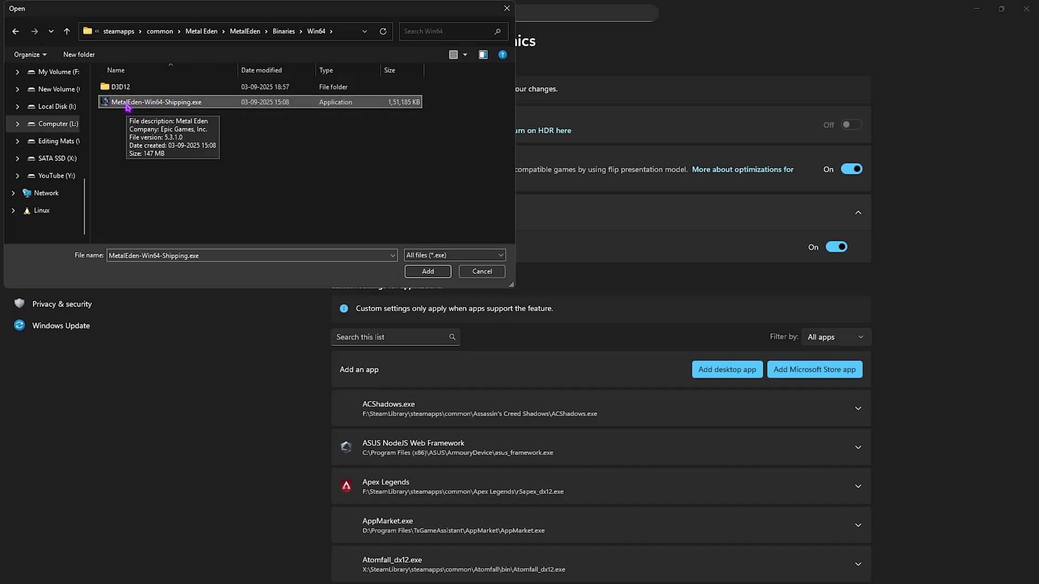
{"action": "left_click", "coordinate": [427, 271]}
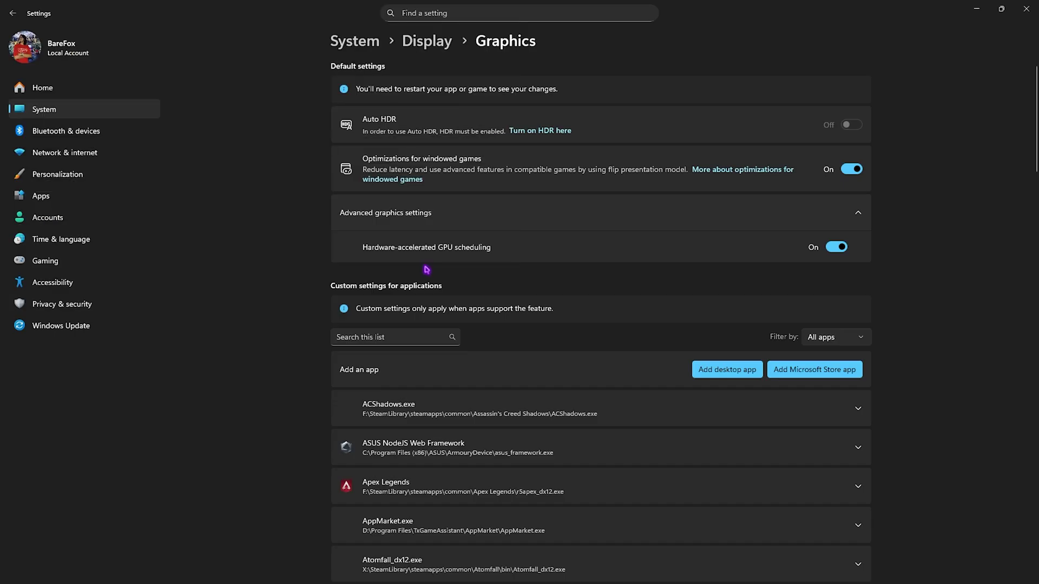
Step: Set Metal Eden's GPU preference to High Performance (NVIDIA GeForce RTX 2070 SUPER) and close Settings
{"action": "scroll", "coordinate": [457, 278], "scroll_direction": "down", "scroll_amount": 15}
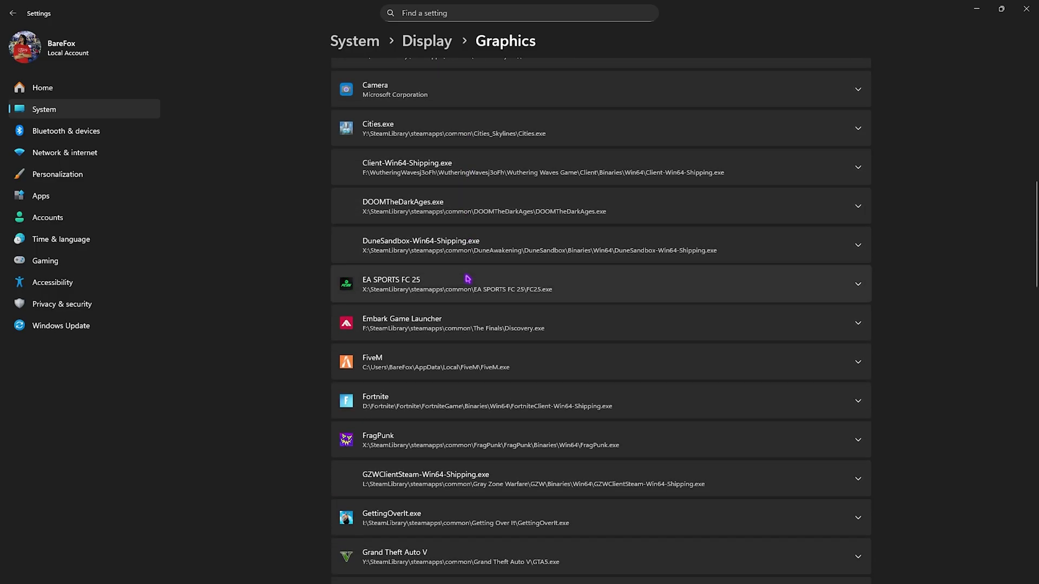
{"action": "scroll", "coordinate": [467, 279], "scroll_direction": "down", "scroll_amount": 3}
{"action": "left_click", "coordinate": [410, 390]}
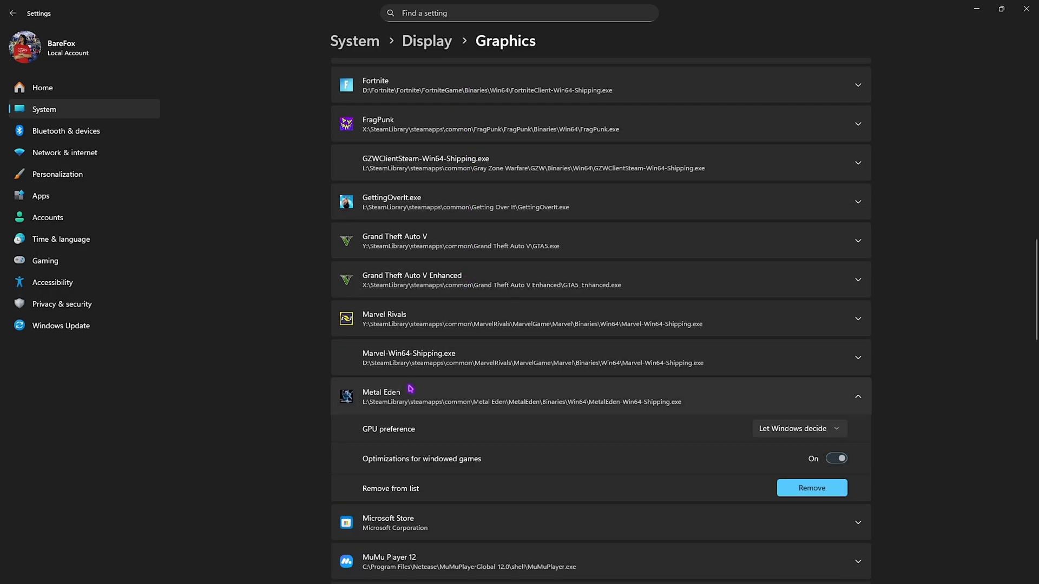
{"action": "left_click", "coordinate": [815, 434]}
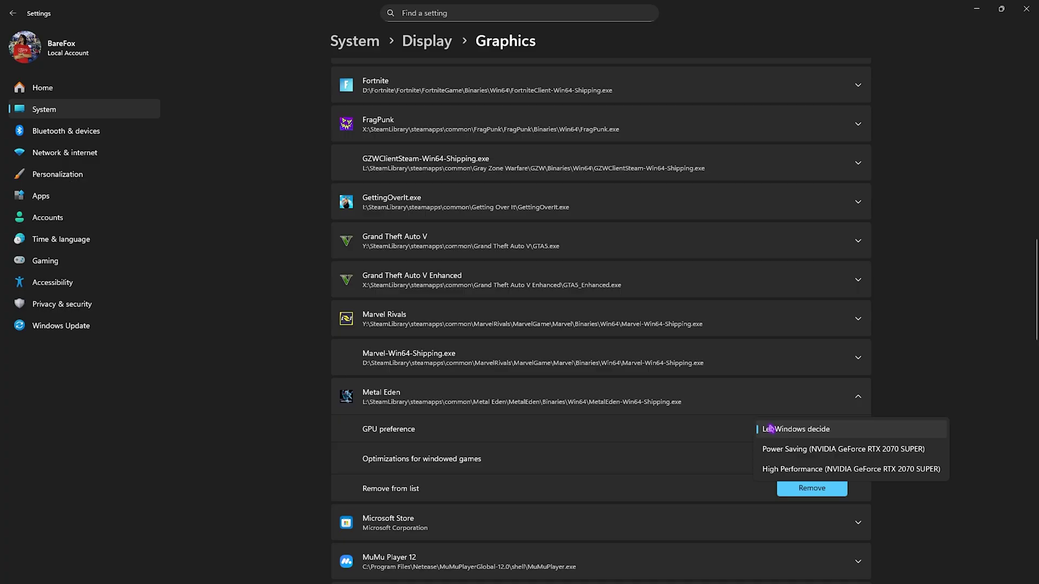
{"action": "left_click", "coordinate": [780, 470]}
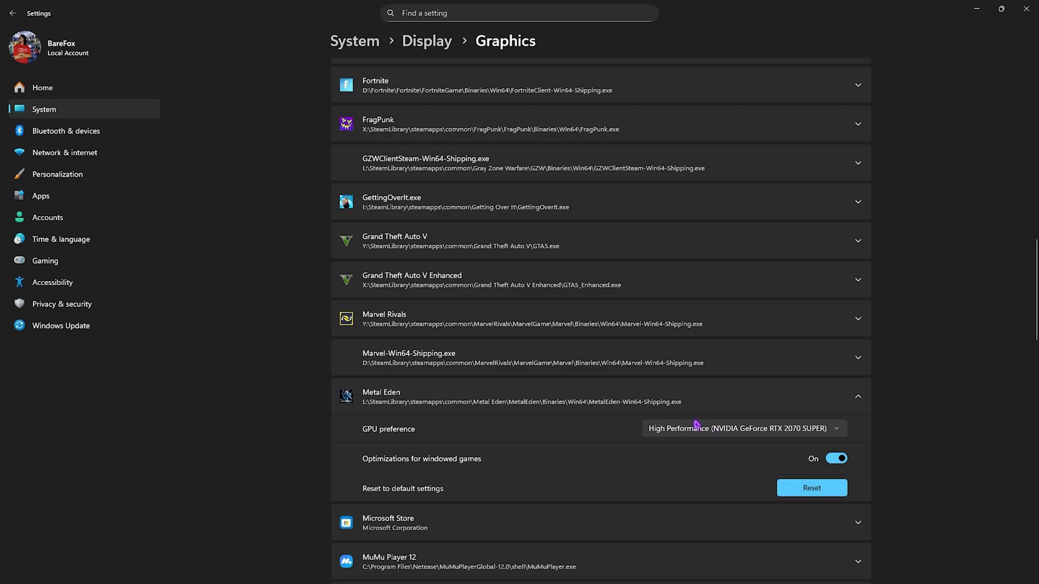
{"action": "left_click", "coordinate": [1026, 9]}
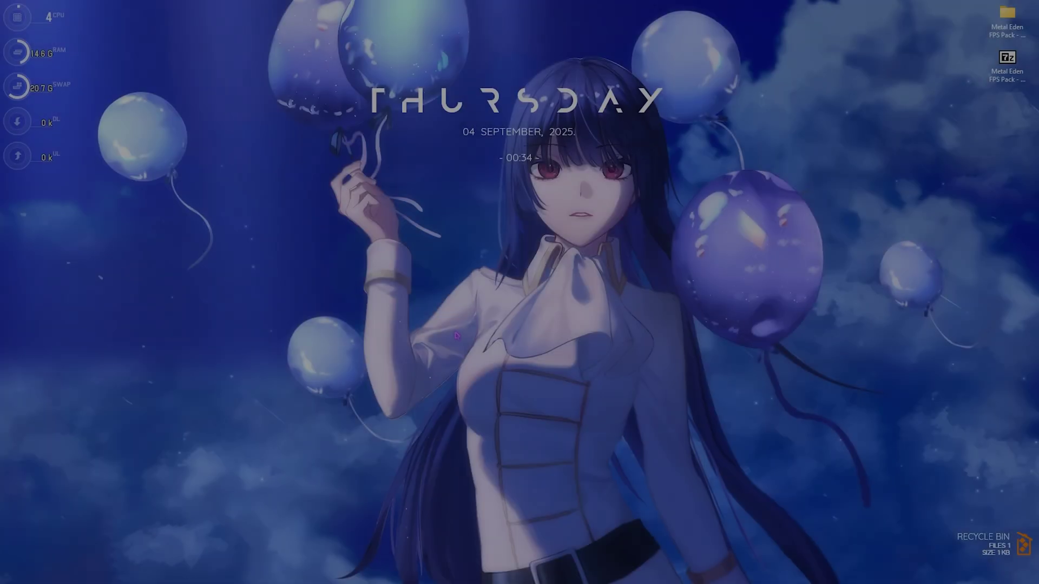
Step: Open System Configuration and accept the advanced boot options with the number of processors kept at 32
{"action": "key", "text": "super"}
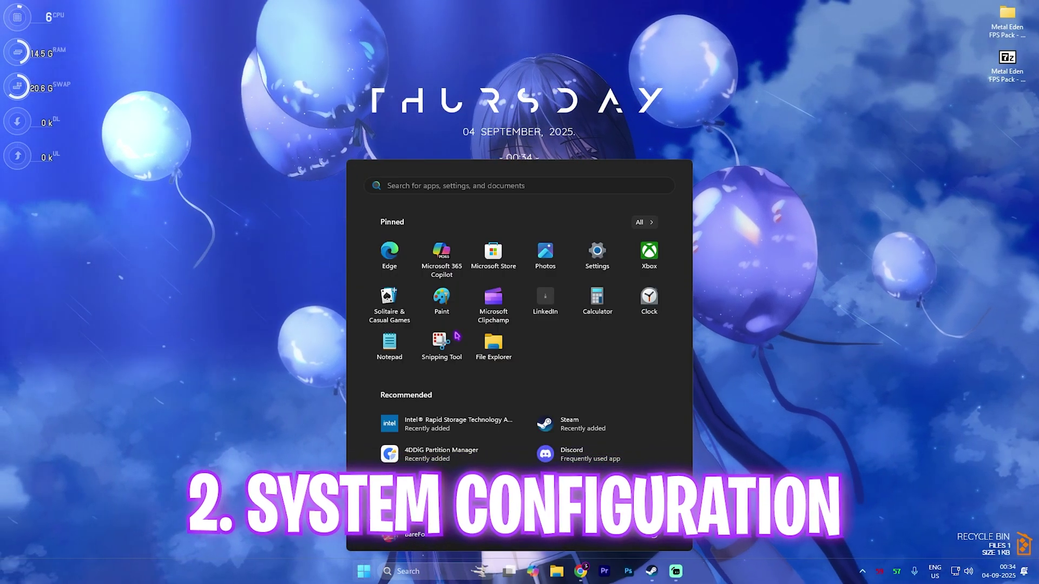
{"action": "type", "text": "system Configuration"}
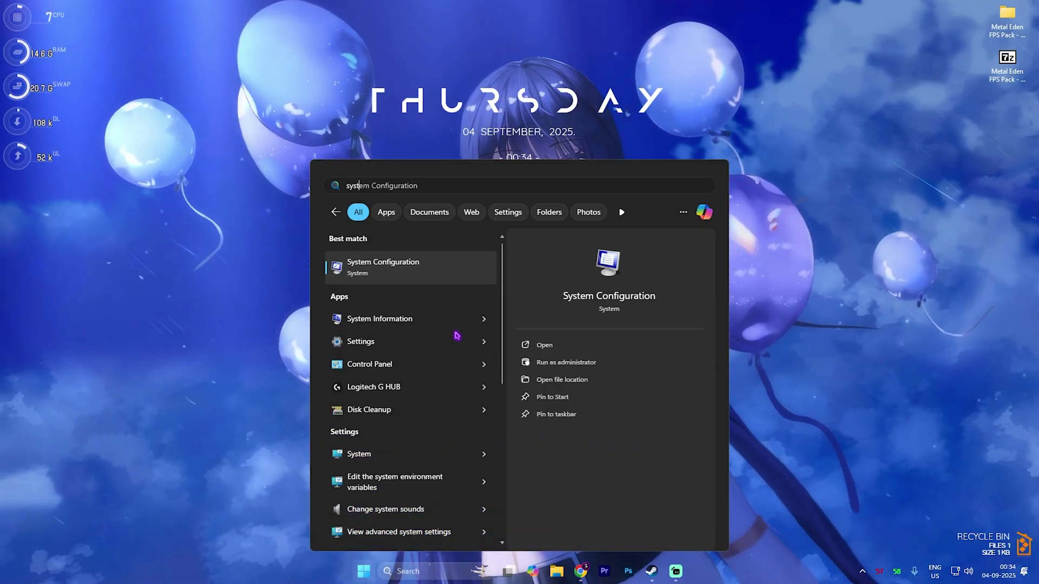
{"action": "key", "text": "Return"}
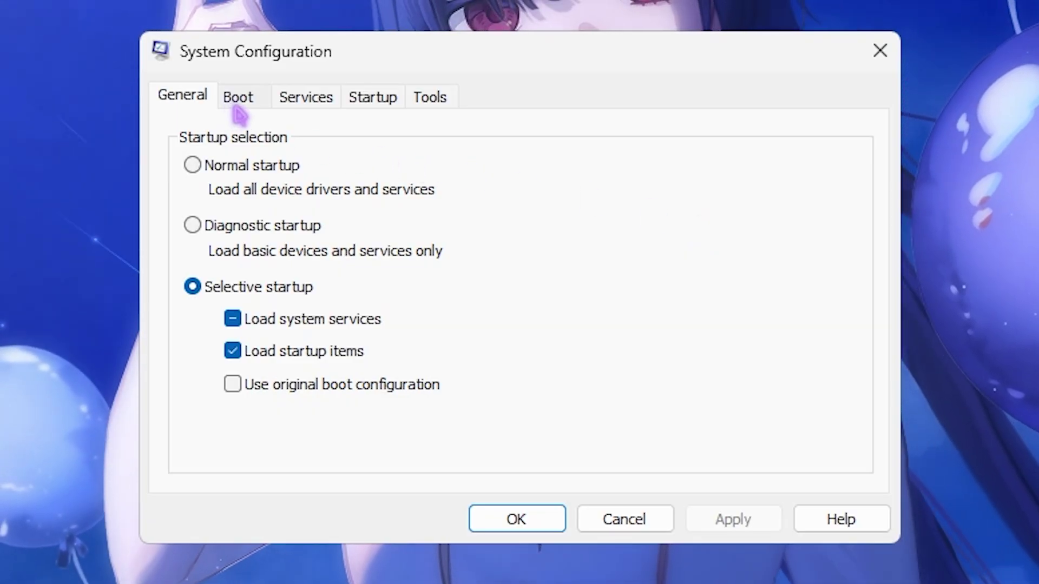
{"action": "left_click", "coordinate": [252, 101]}
{"action": "left_click", "coordinate": [267, 290]}
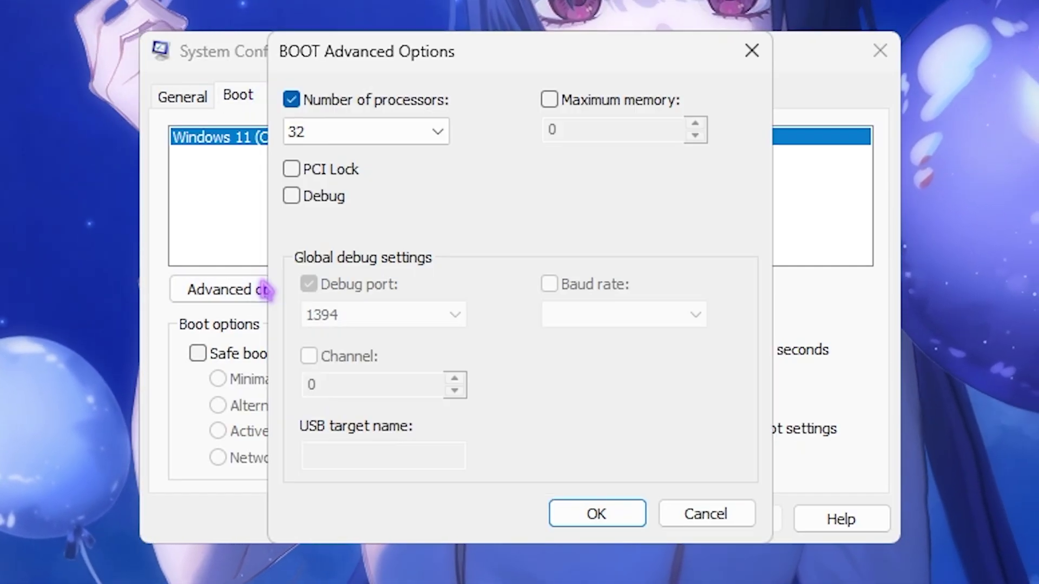
{"action": "left_click", "coordinate": [367, 131]}
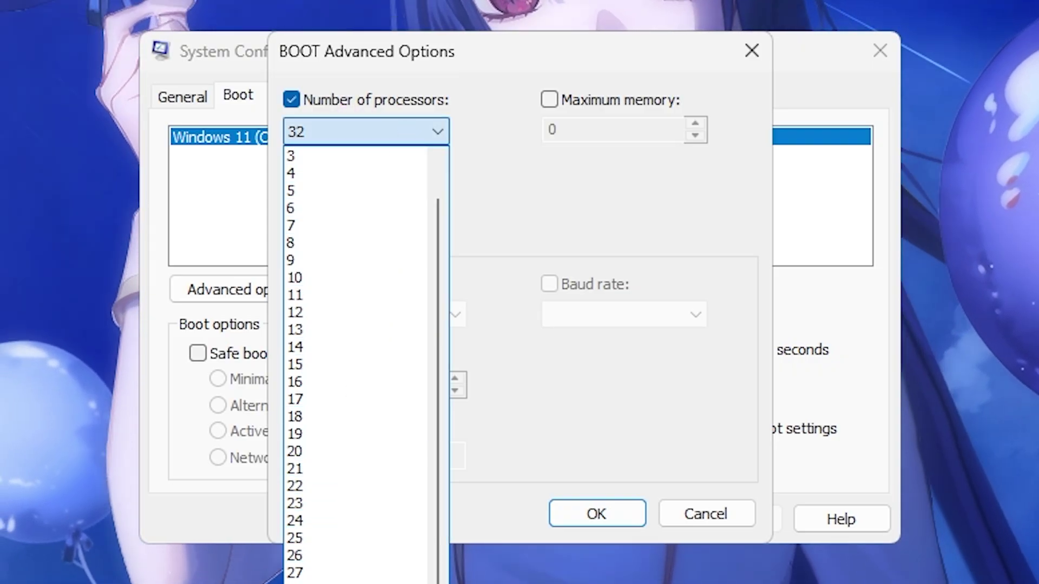
{"action": "key", "text": "Escape"}
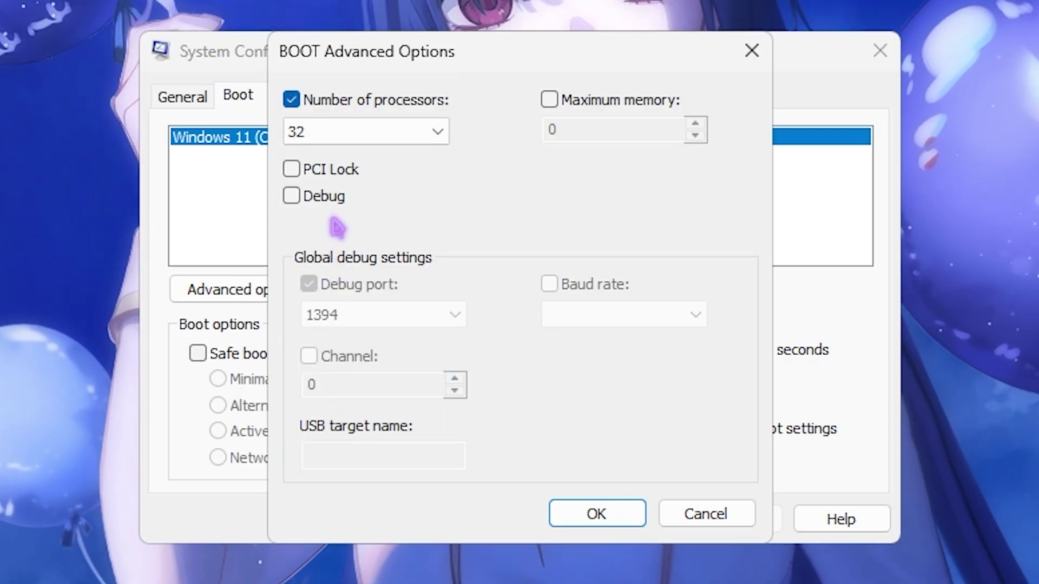
{"action": "left_click", "coordinate": [588, 511]}
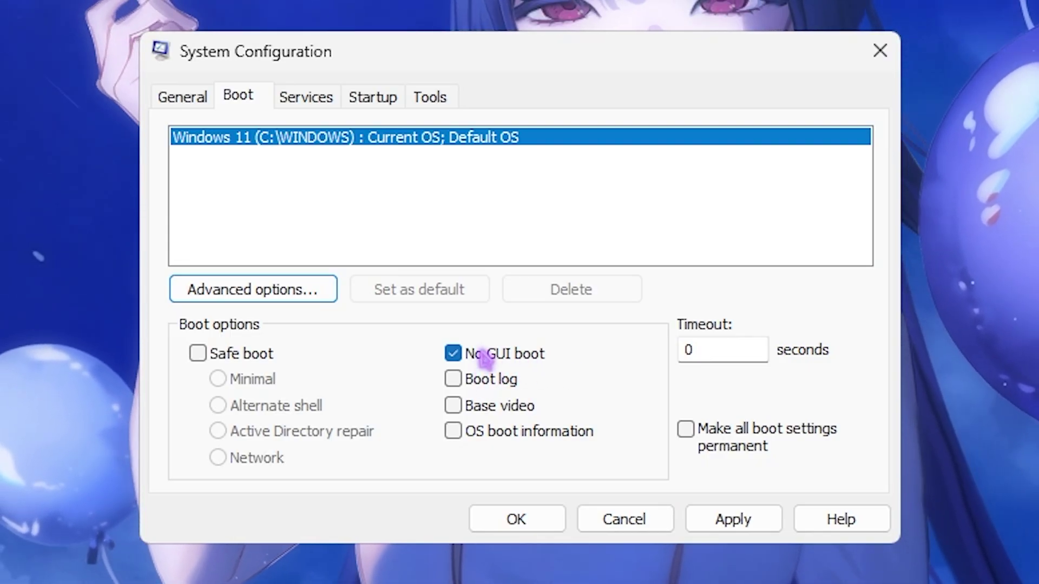
Step: Hide all Microsoft services in the System Configuration services list, review the remaining third-party services, and apply the configuration
{"action": "left_click", "coordinate": [323, 101]}
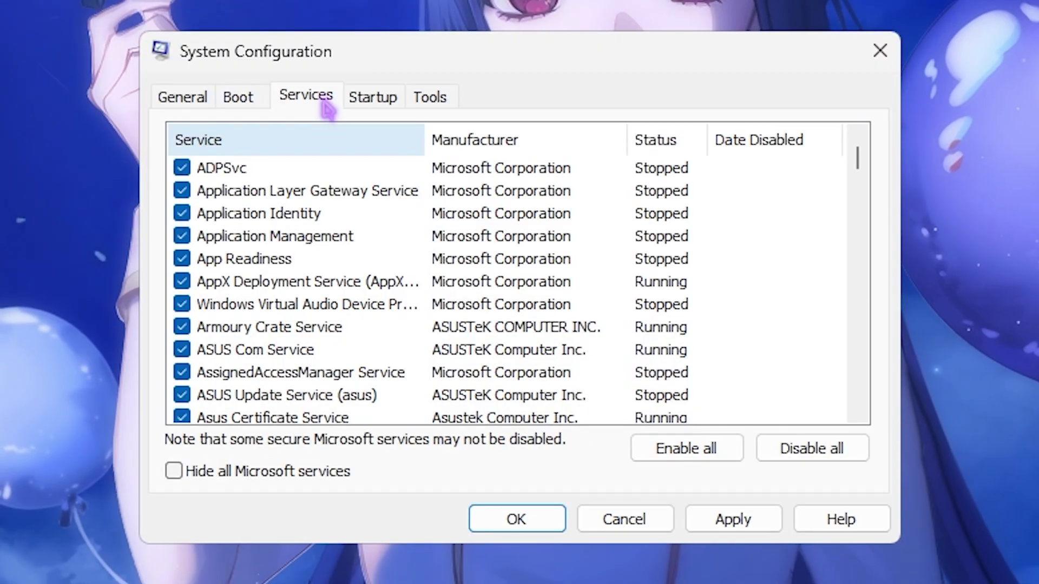
{"action": "left_click", "coordinate": [232, 473]}
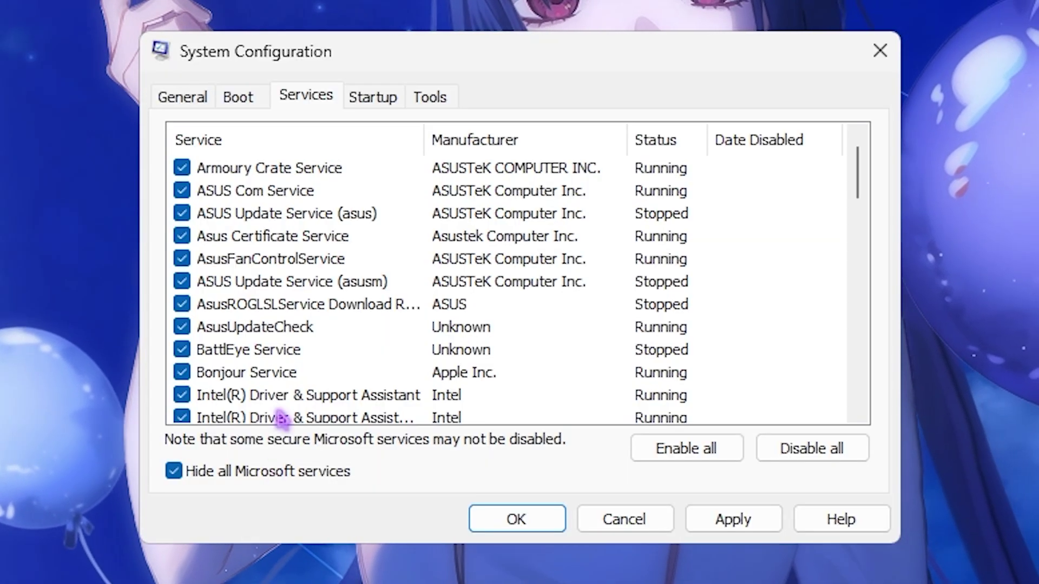
{"action": "scroll", "coordinate": [267, 301], "scroll_direction": "down", "scroll_amount": 10}
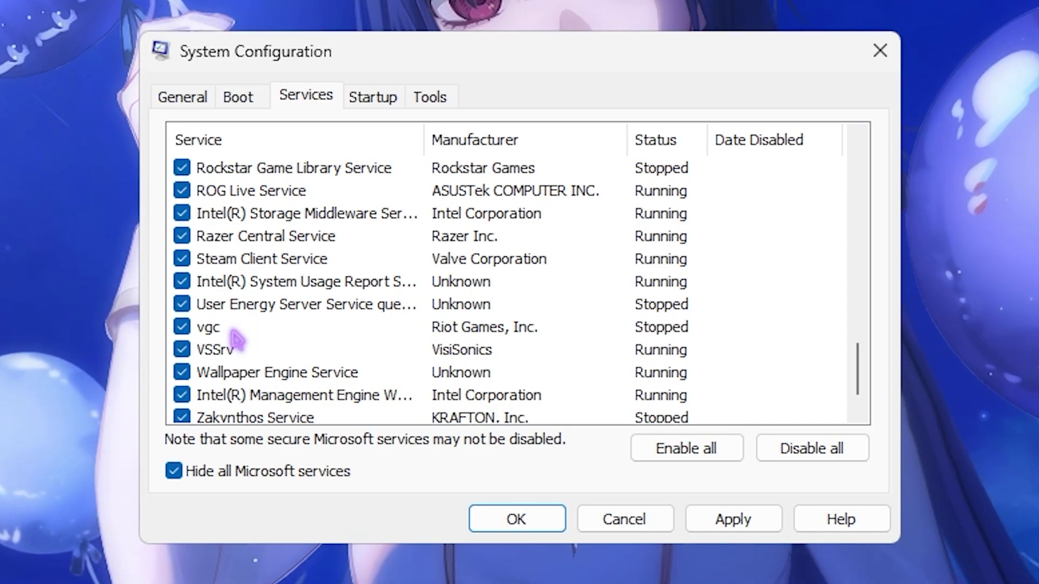
{"action": "scroll", "coordinate": [237, 339], "scroll_direction": "up", "scroll_amount": 10}
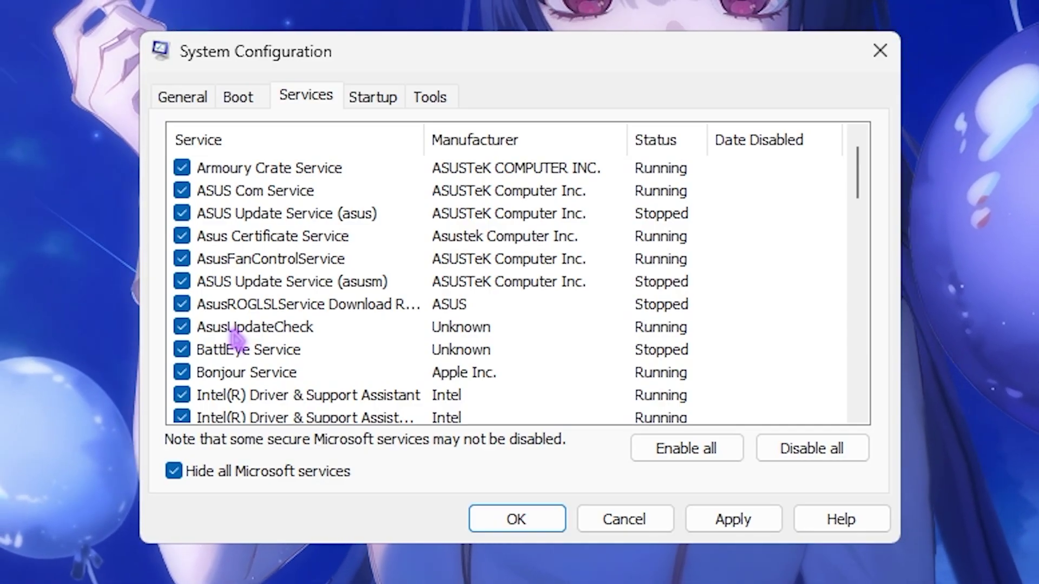
{"action": "scroll", "coordinate": [237, 339], "scroll_direction": "down", "scroll_amount": 3}
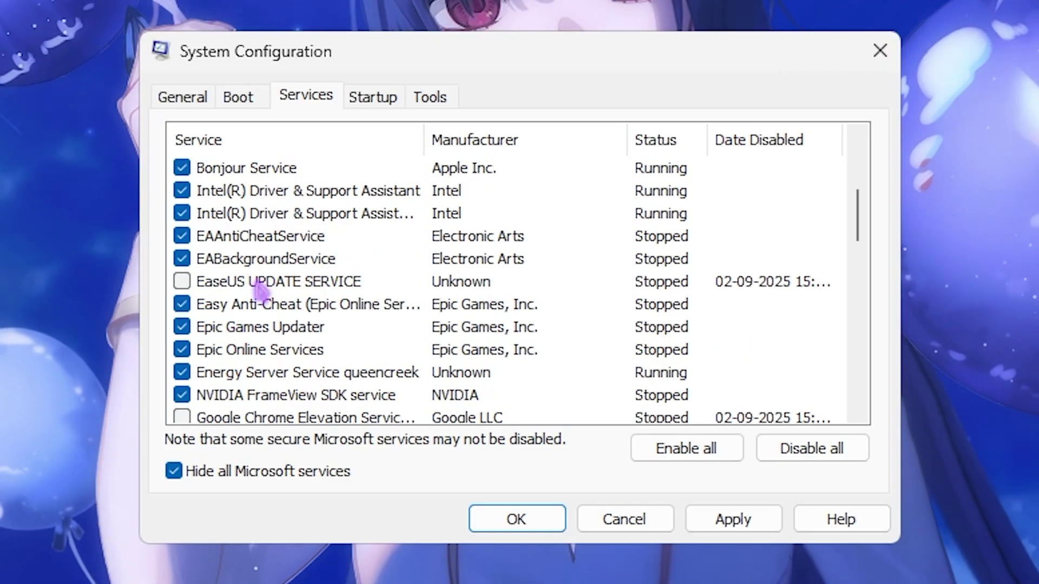
{"action": "scroll", "coordinate": [260, 290], "scroll_direction": "down", "scroll_amount": 1}
{"action": "scroll", "coordinate": [260, 290], "scroll_direction": "down", "scroll_amount": 1}
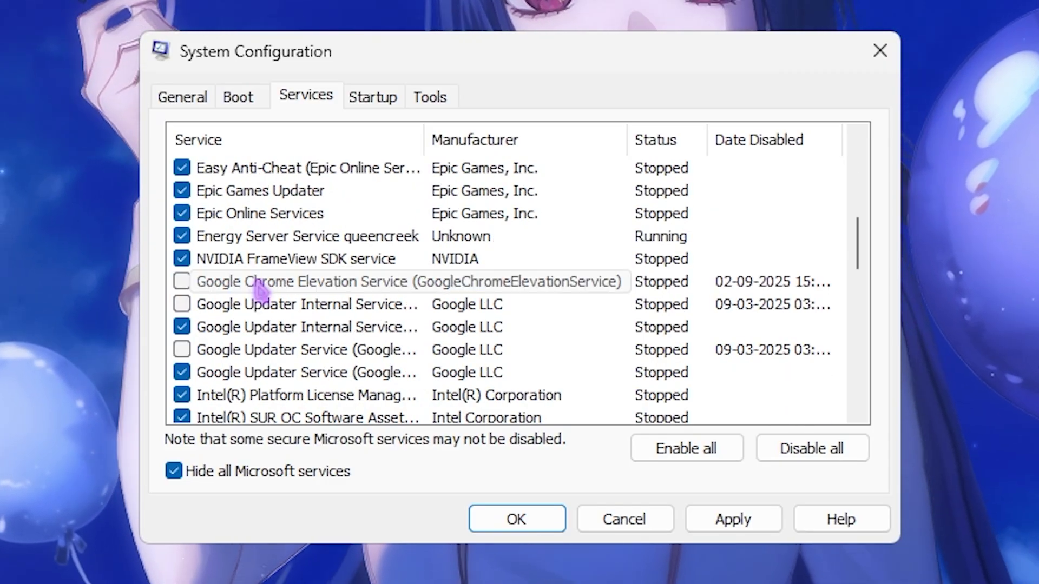
{"action": "scroll", "coordinate": [260, 290], "scroll_direction": "down", "scroll_amount": 4}
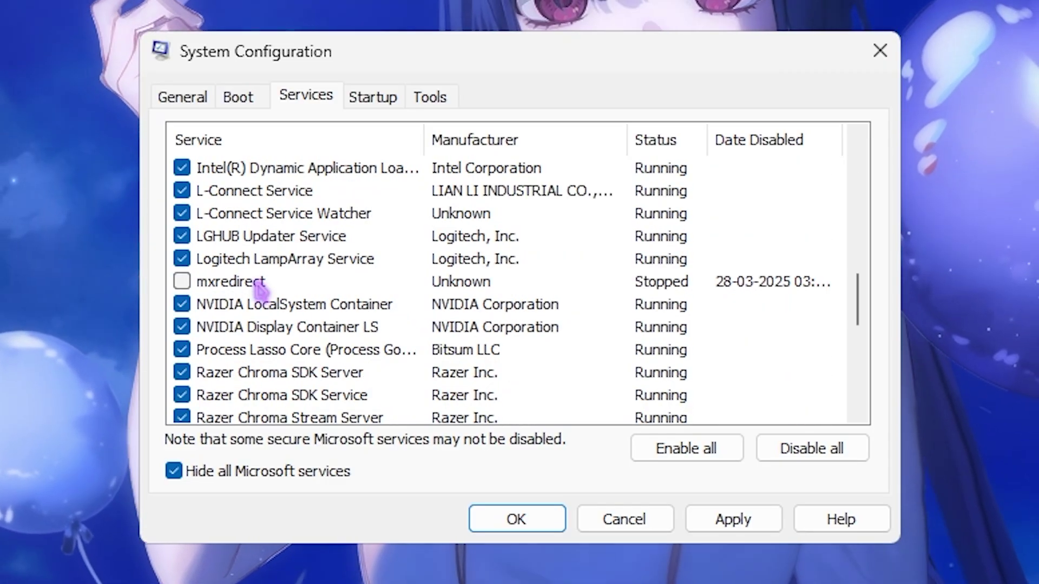
{"action": "left_click", "coordinate": [730, 521]}
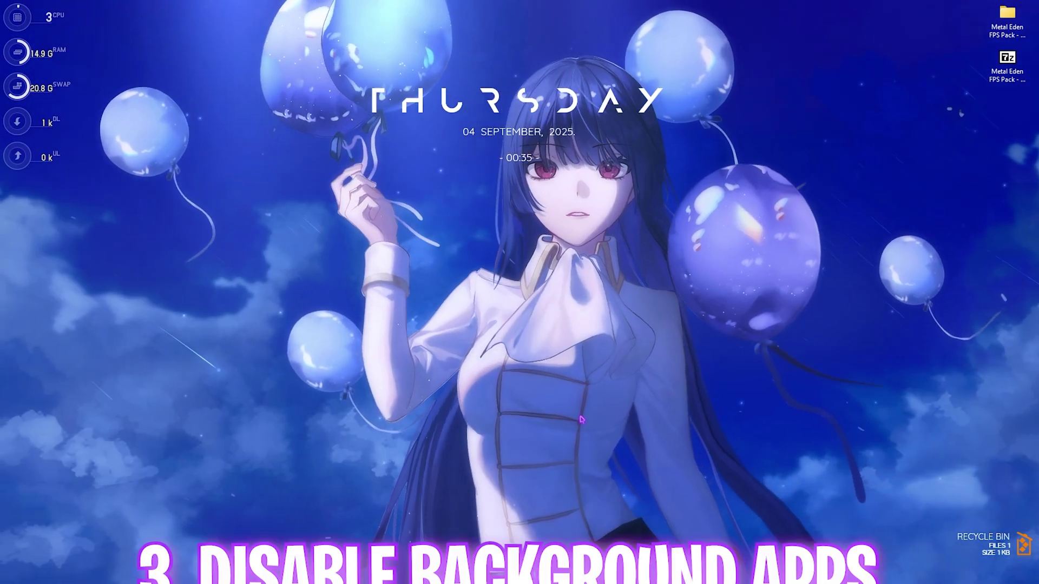
Step: Open the Local Group Policy Editor maximized and go to Computer Configuration > Administrative Templates > Windows Components > App Privacy
{"action": "key", "text": "super"}
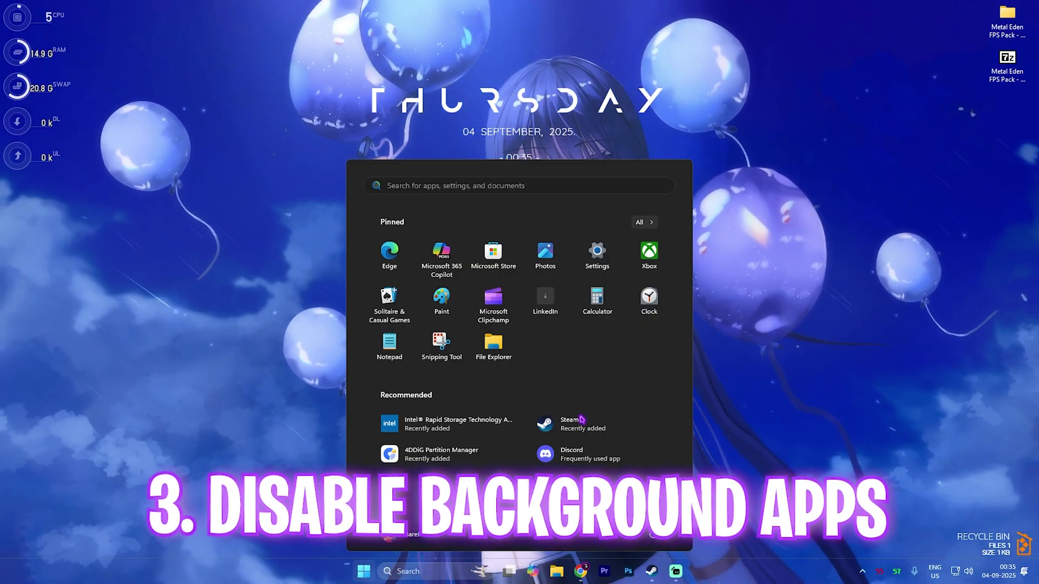
{"action": "type", "text": "edit"}
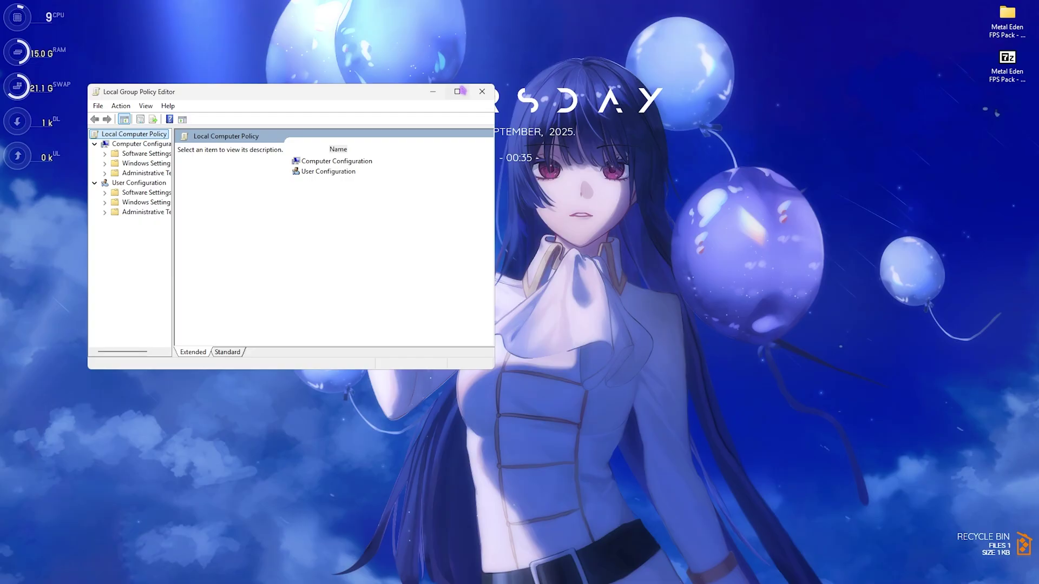
{"action": "left_click", "coordinate": [462, 91]}
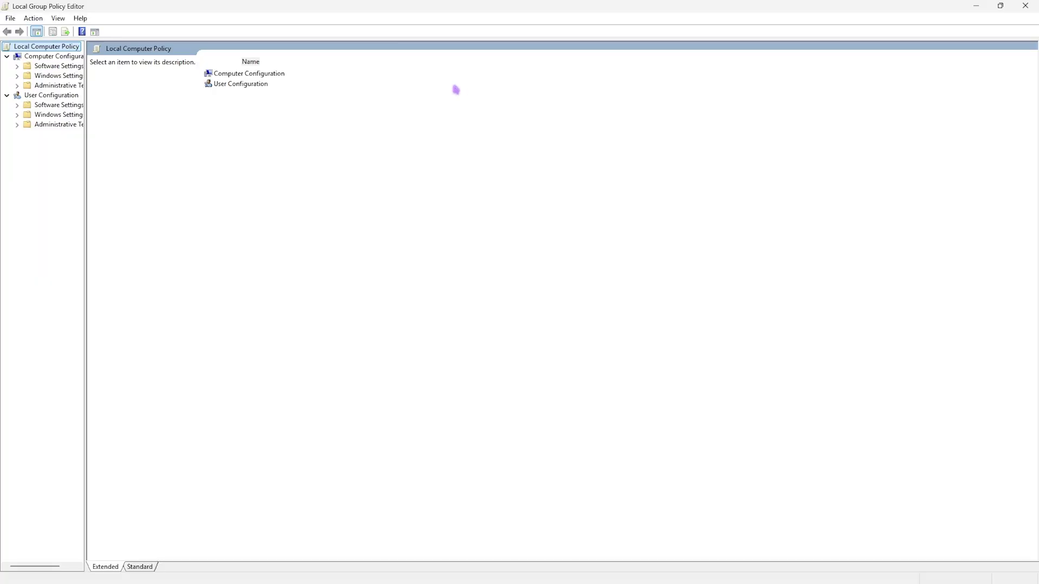
{"action": "double_click", "coordinate": [232, 74]}
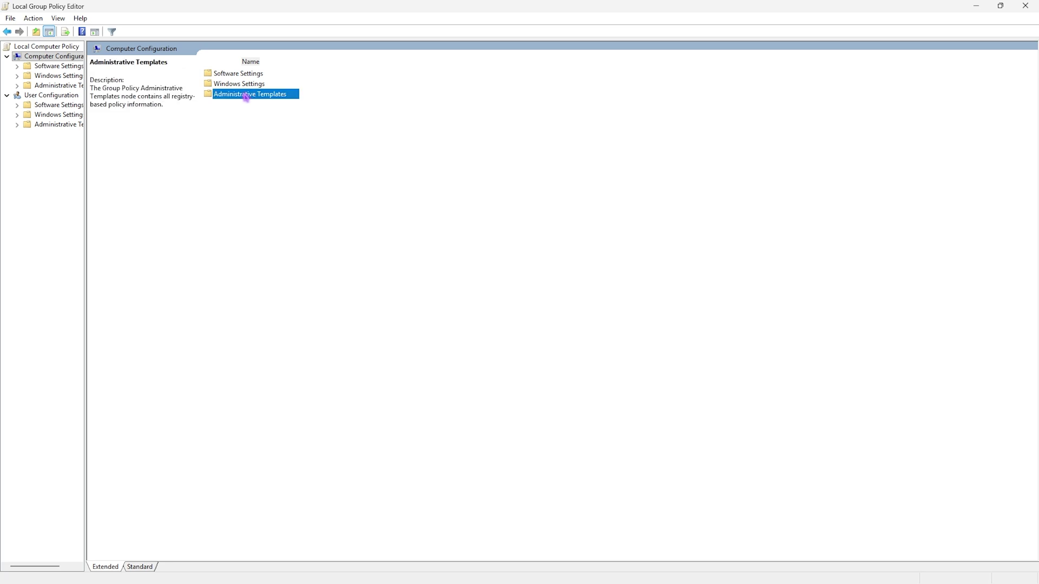
{"action": "double_click", "coordinate": [246, 94]}
{"action": "double_click", "coordinate": [244, 146]}
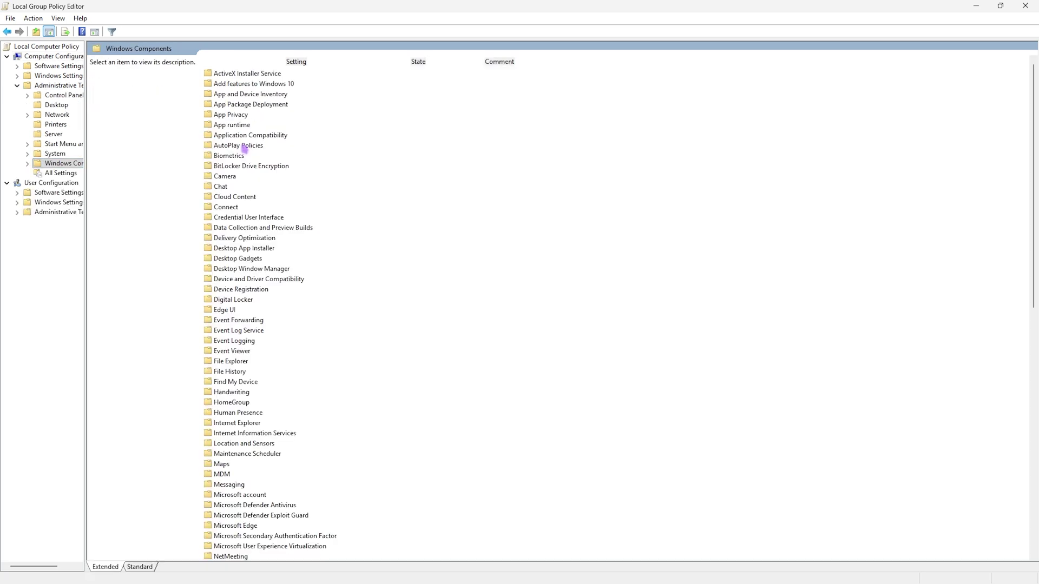
{"action": "double_click", "coordinate": [245, 116]}
Step: Set the policy "Let Windows apps run in the background" to Enabled with Force Deny as default for all apps, and apply it
{"action": "left_click", "coordinate": [228, 321]}
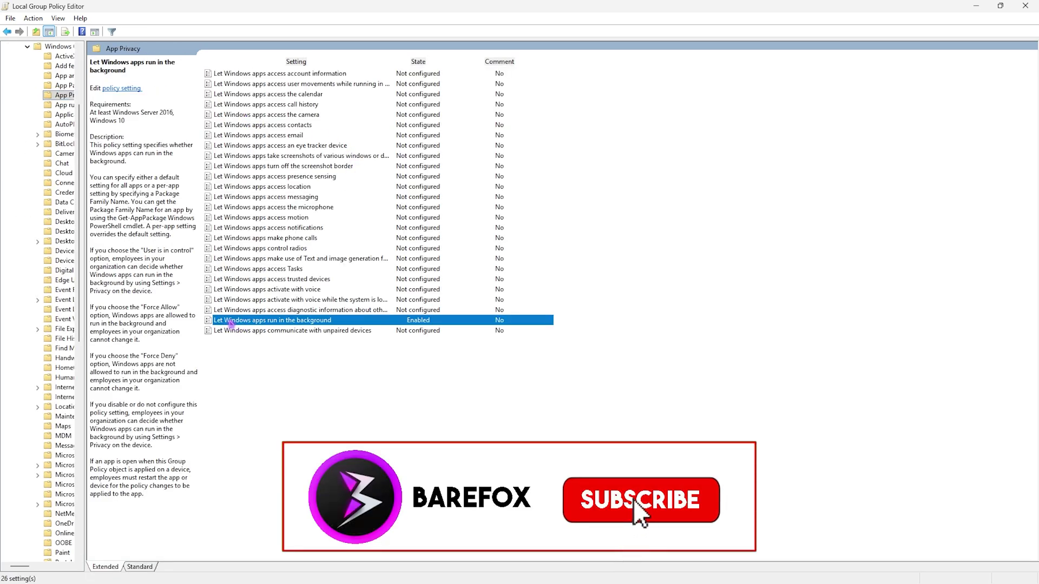
{"action": "double_click", "coordinate": [316, 322]}
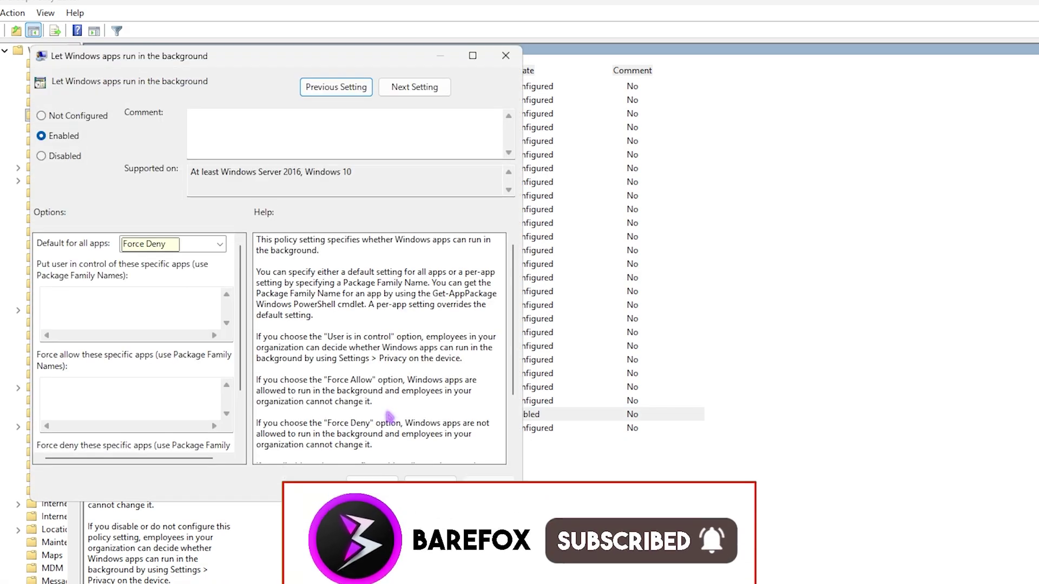
{"action": "left_click", "coordinate": [74, 145]}
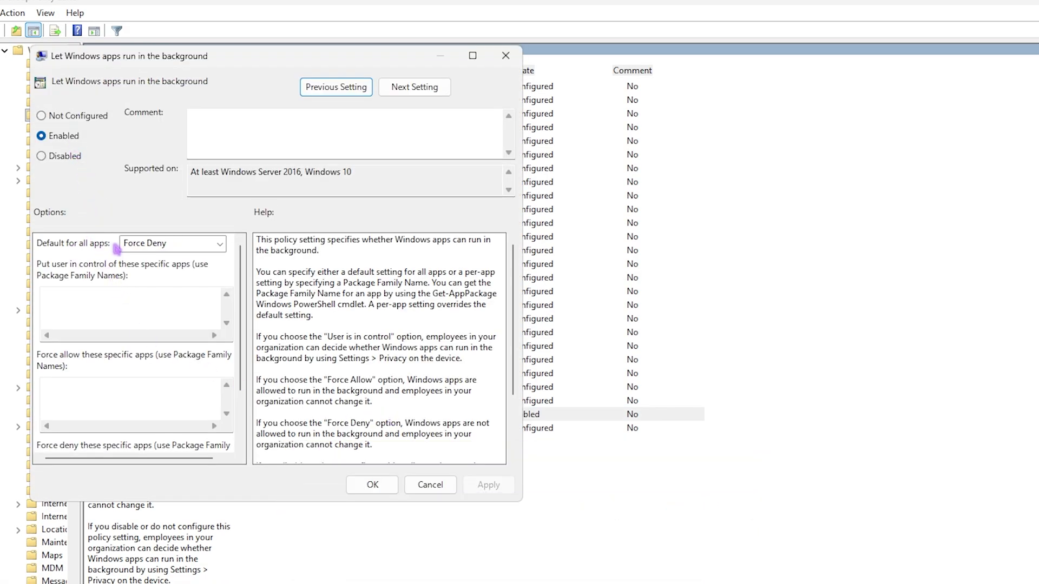
{"action": "left_click", "coordinate": [170, 245]}
{"action": "left_click", "coordinate": [169, 285]}
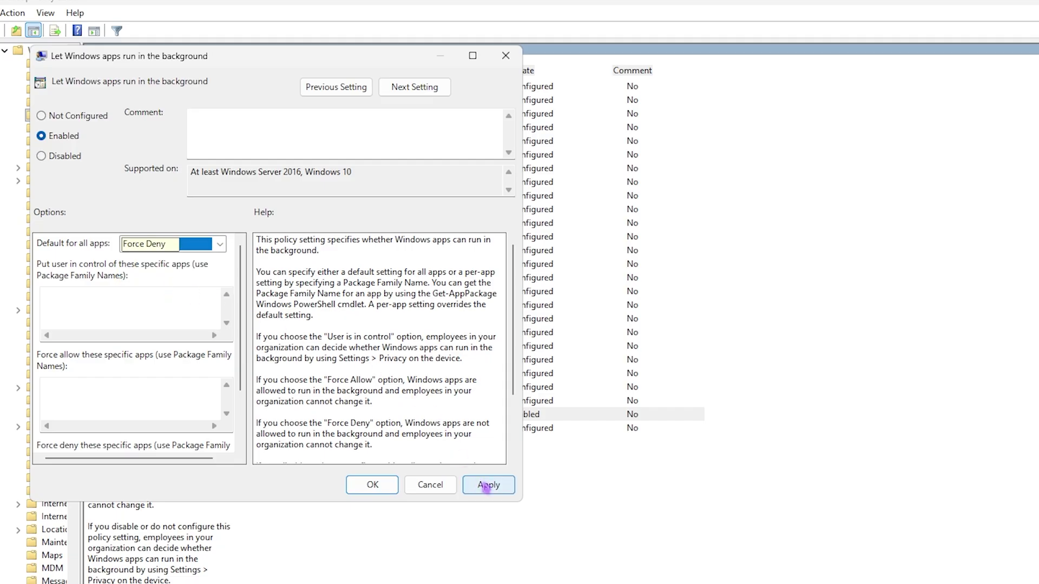
{"action": "left_click", "coordinate": [487, 486]}
{"action": "left_click", "coordinate": [505, 56]}
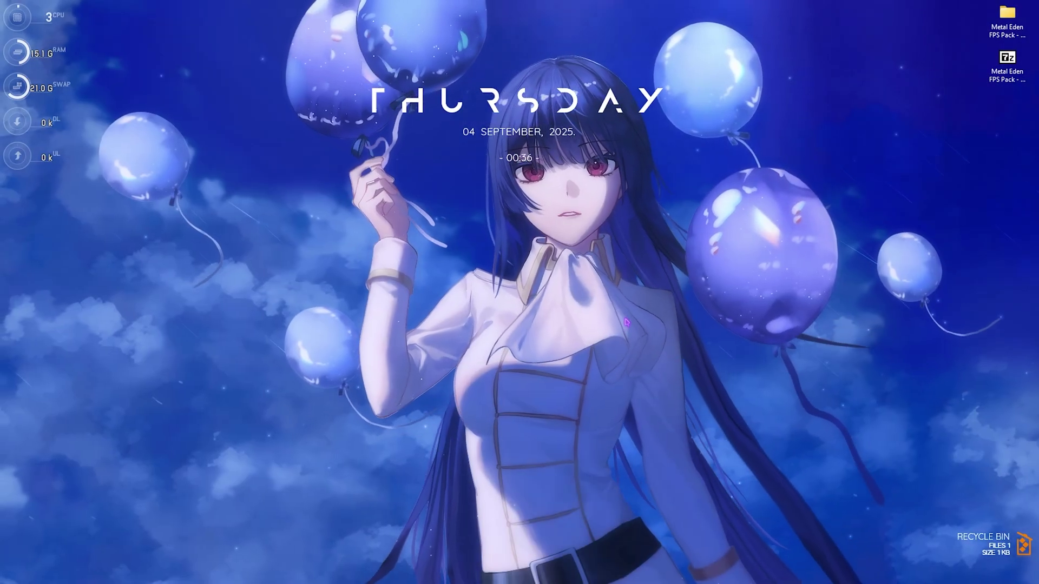
Step: Open the Create a restore point settings and select the system drive Local Disk (C:)
{"action": "key", "text": "super"}
{"action": "type", "text": "create a restore point"}
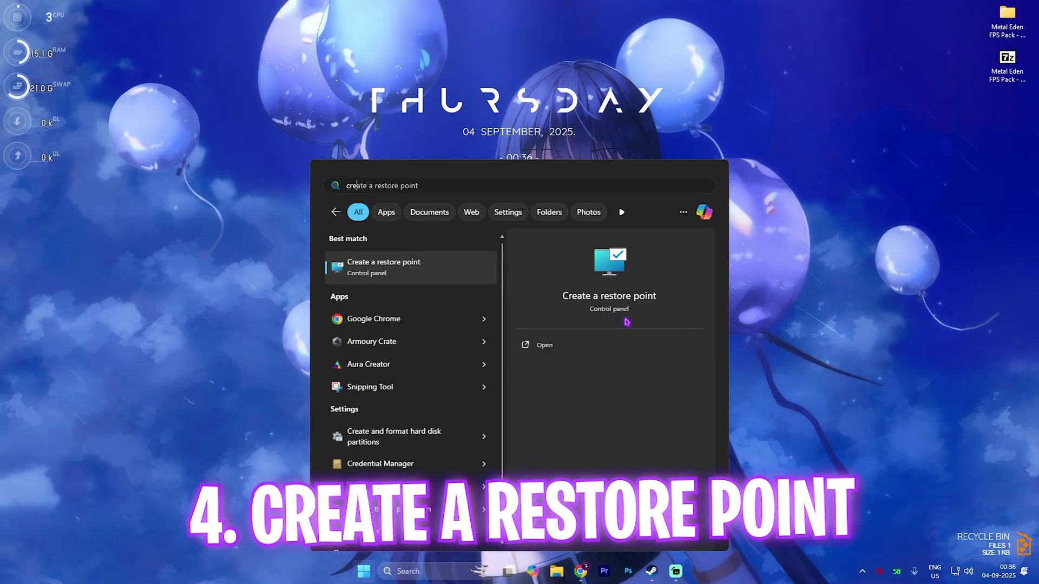
{"action": "key", "text": "Return"}
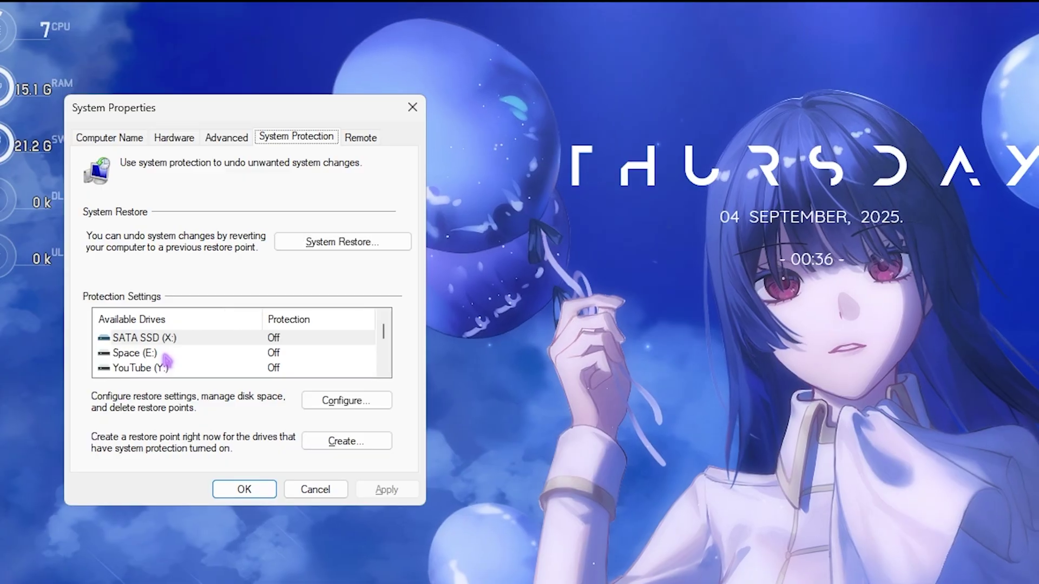
{"action": "scroll", "coordinate": [137, 369], "scroll_direction": "down", "scroll_amount": 2}
{"action": "left_click", "coordinate": [166, 368]}
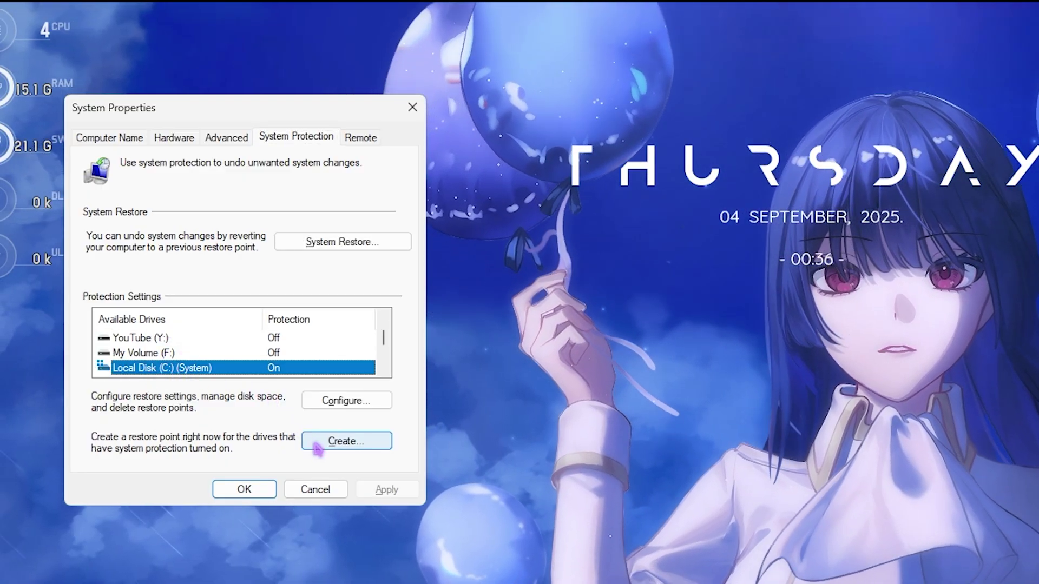
Step: Create a restore point with the description "Metal Extreme" and close System Properties
{"action": "left_click", "coordinate": [342, 448]}
{"action": "type", "text": "M"}
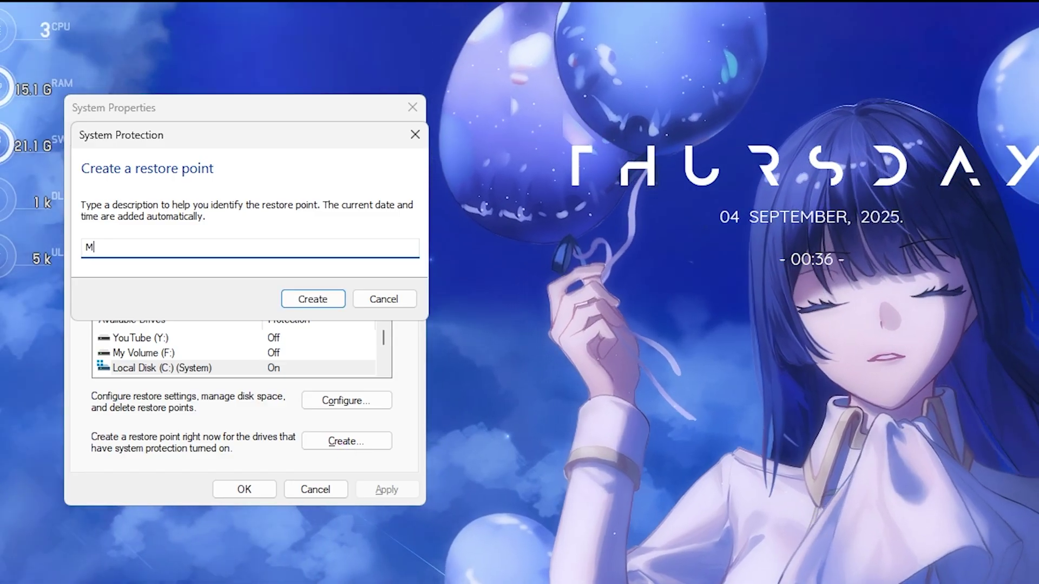
{"action": "type", "text": "etal Extreme"}
{"action": "key", "text": "Return"}
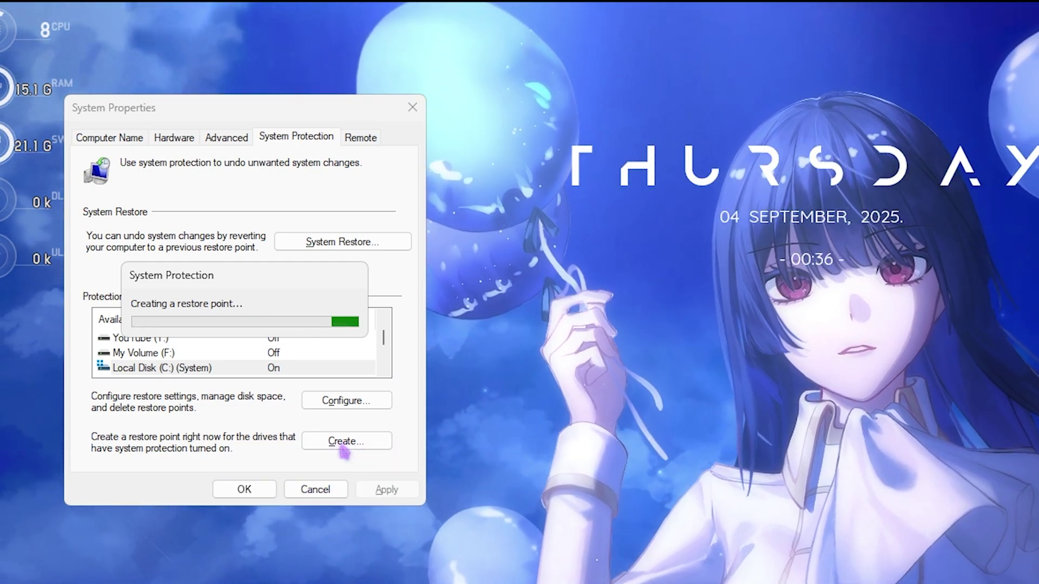
{"action": "left_click", "coordinate": [353, 314]}
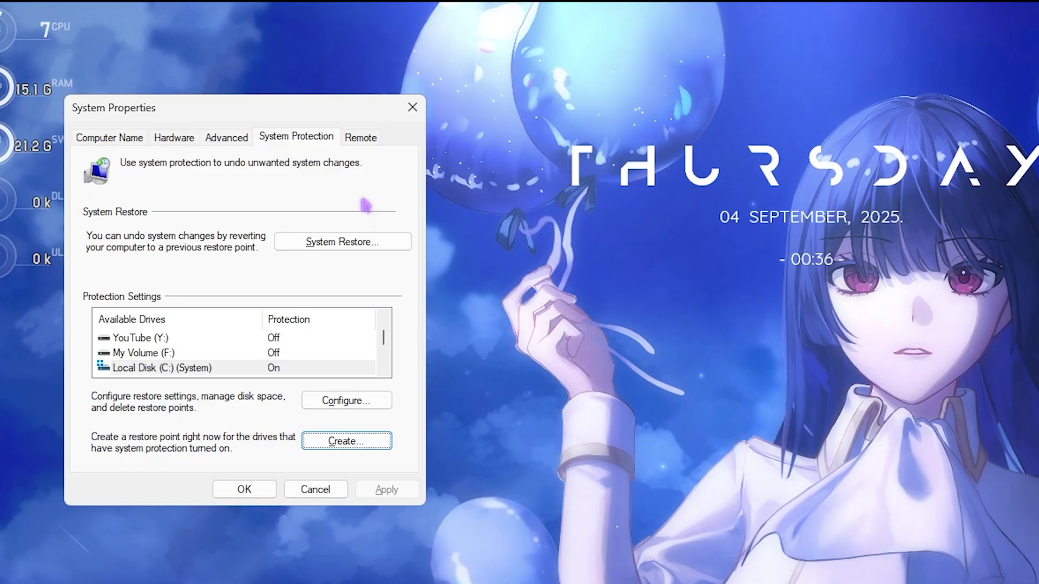
{"action": "left_click", "coordinate": [412, 107]}
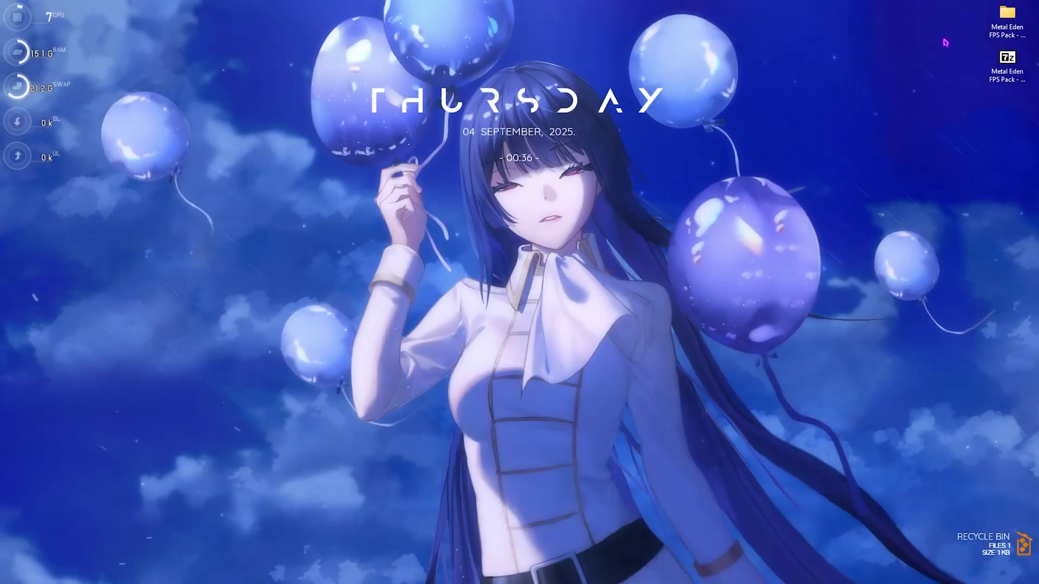
Step: Open the Metal Eden FPS Pack folder from the desktop and examine the AMD and INTEL registry files in 1 - CPU Priority
{"action": "double_click", "coordinate": [1006, 16]}
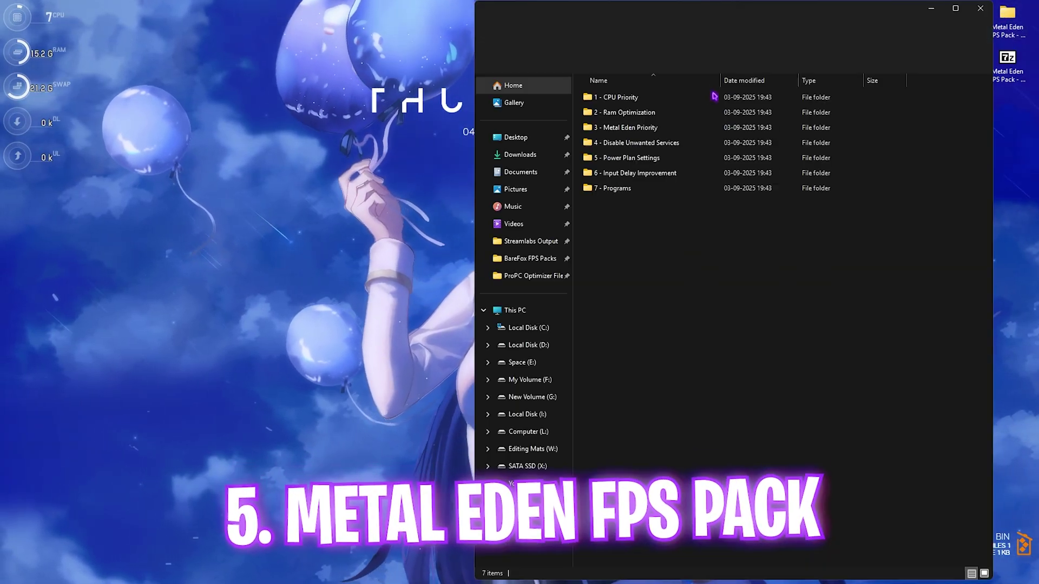
{"action": "left_click", "coordinate": [956, 9]}
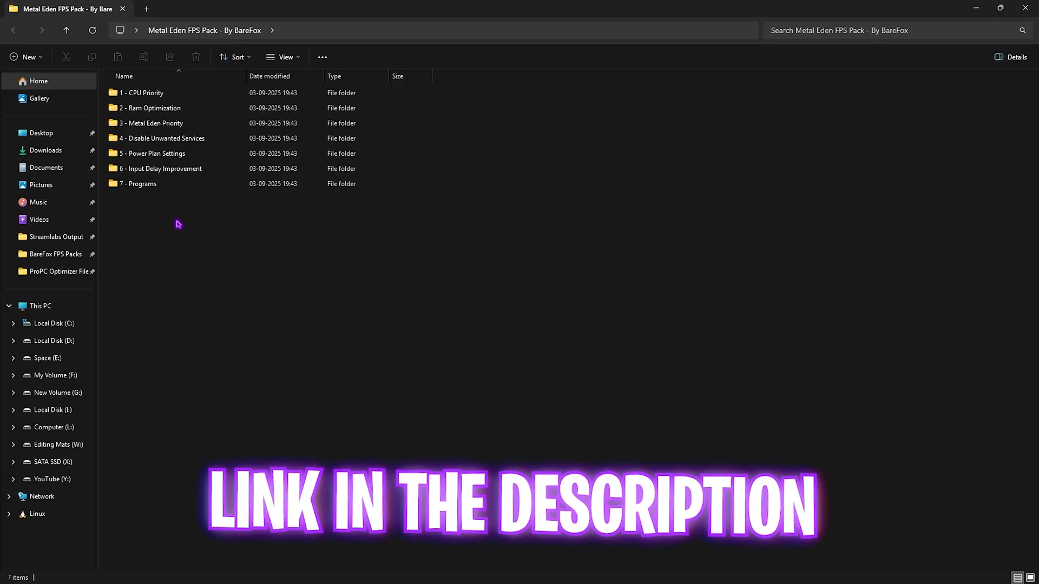
{"action": "left_click_drag", "start_coordinate": [178, 223], "coordinate": [149, 90]}
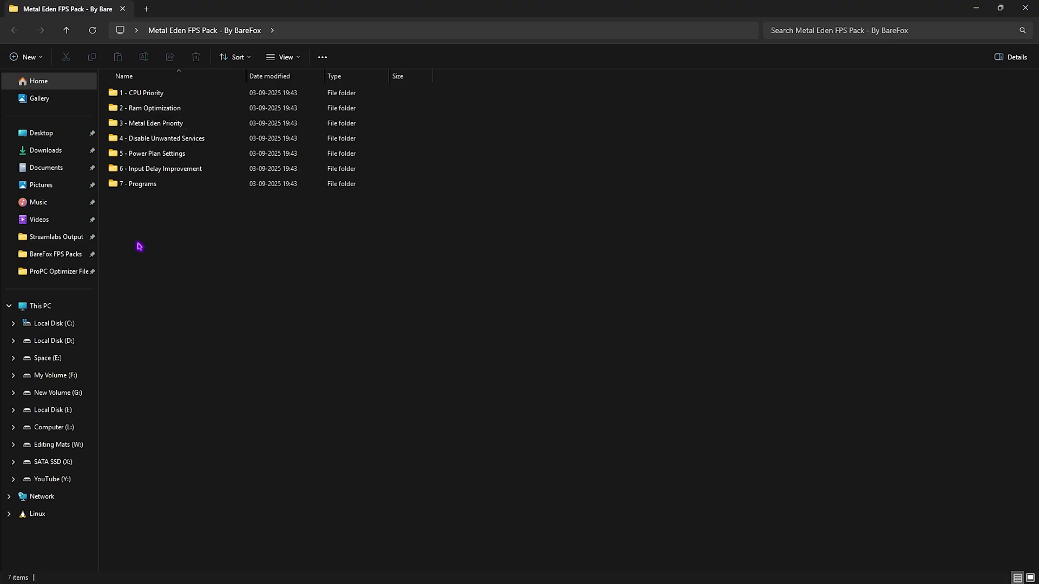
{"action": "double_click", "coordinate": [144, 93]}
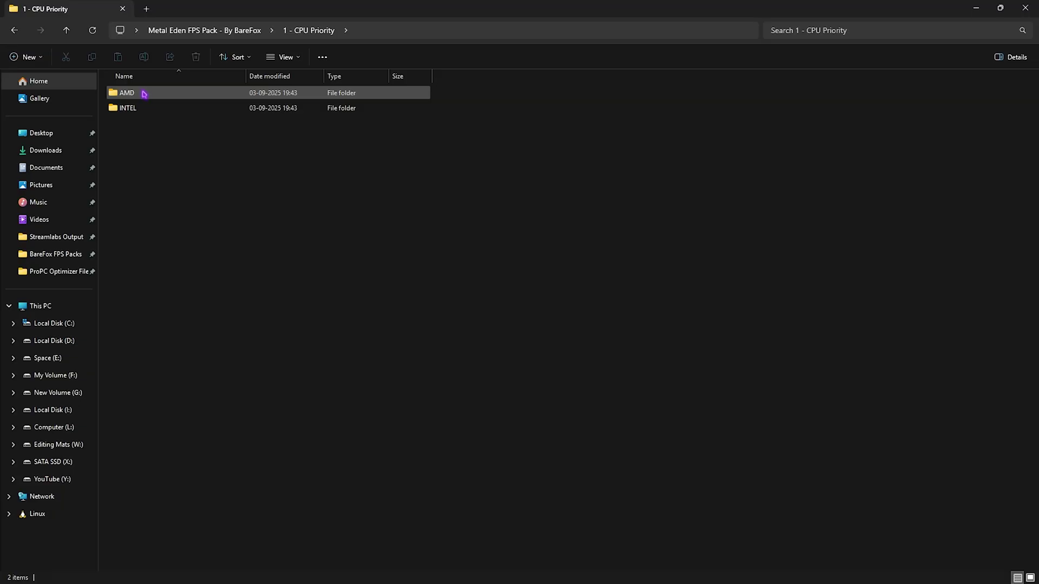
{"action": "double_click", "coordinate": [144, 94]}
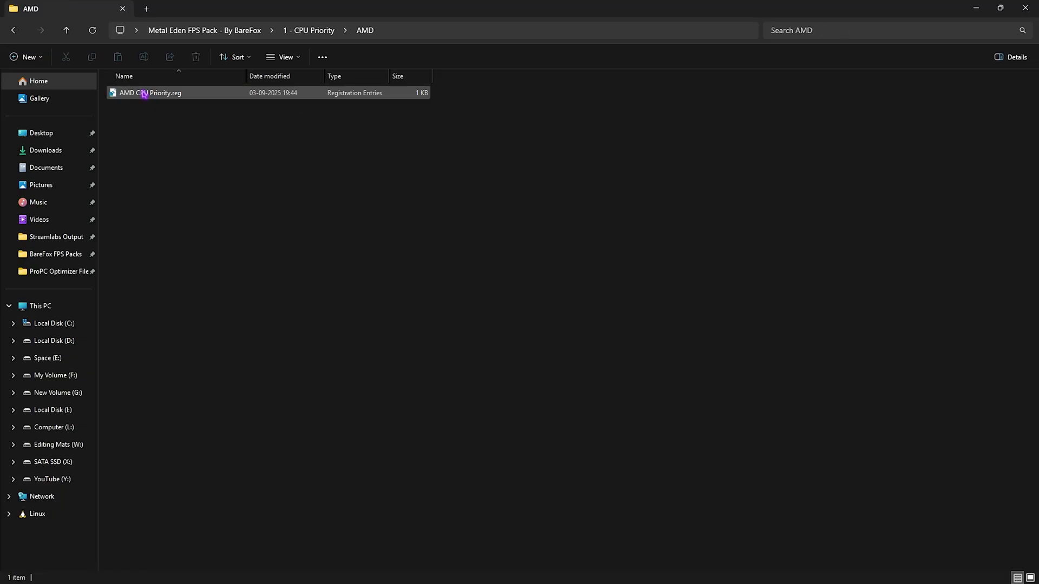
{"action": "left_click", "coordinate": [295, 31]}
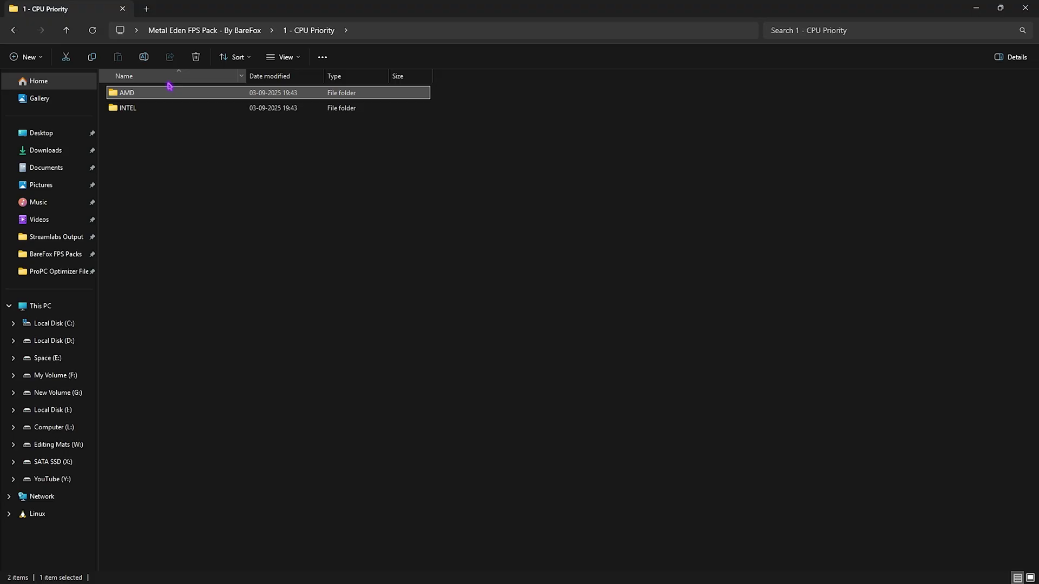
{"action": "double_click", "coordinate": [154, 104]}
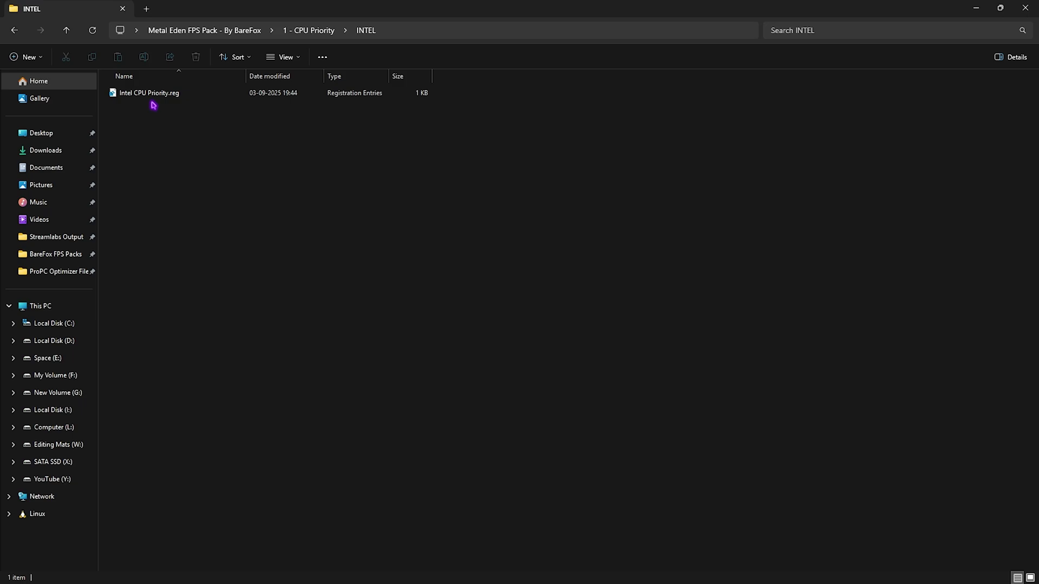
{"action": "left_click", "coordinate": [14, 30]}
Step: Open the pack's 2 - Ram Optimization folder and select the registry file 32GB Ram.reg
{"action": "left_click", "coordinate": [175, 109]}
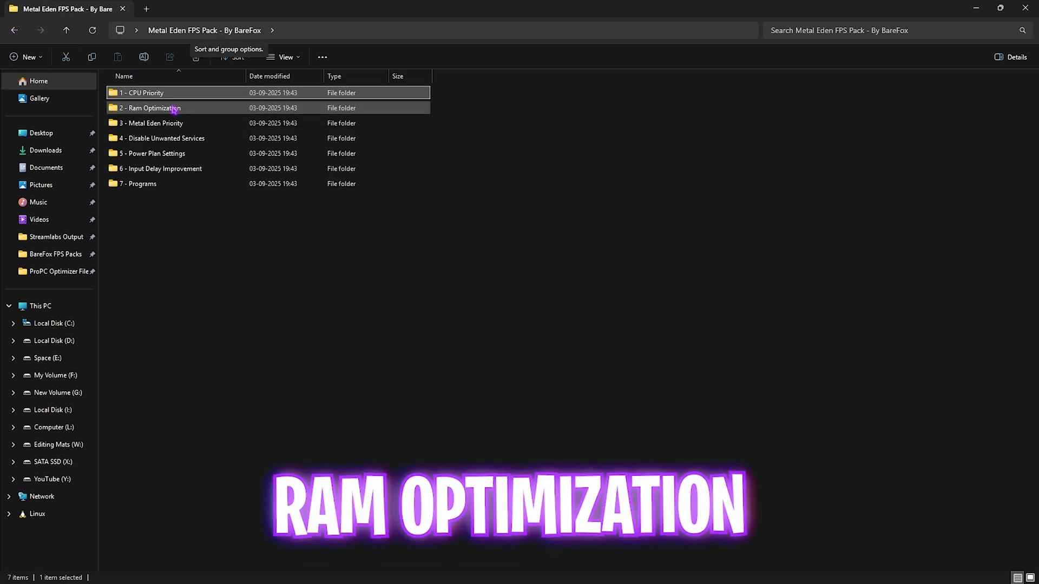
{"action": "double_click", "coordinate": [175, 109]}
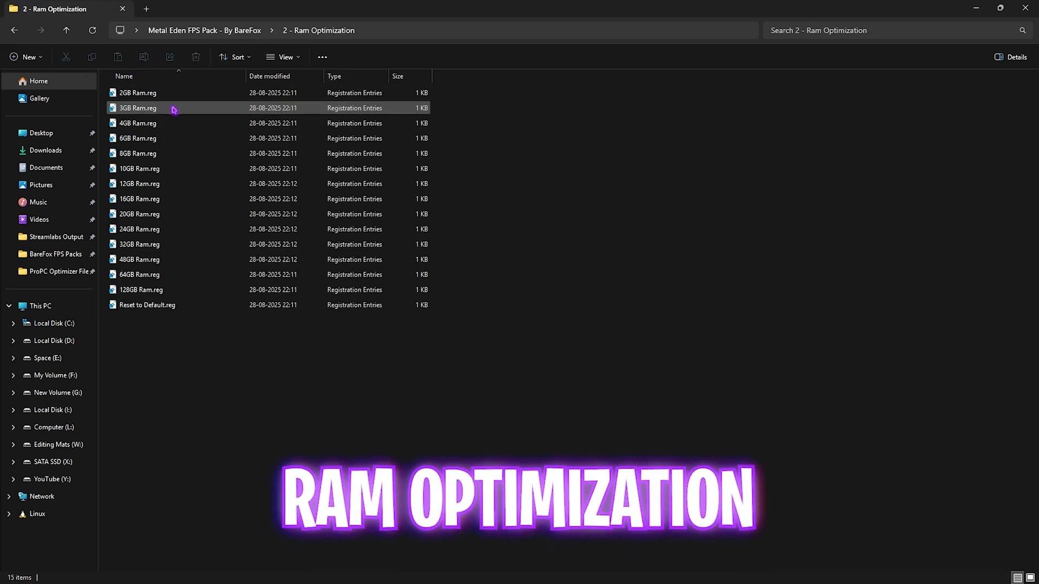
{"action": "left_click_drag", "start_coordinate": [452, 295], "coordinate": [394, 90]}
{"action": "left_click", "coordinate": [514, 155]}
{"action": "left_click", "coordinate": [154, 248]}
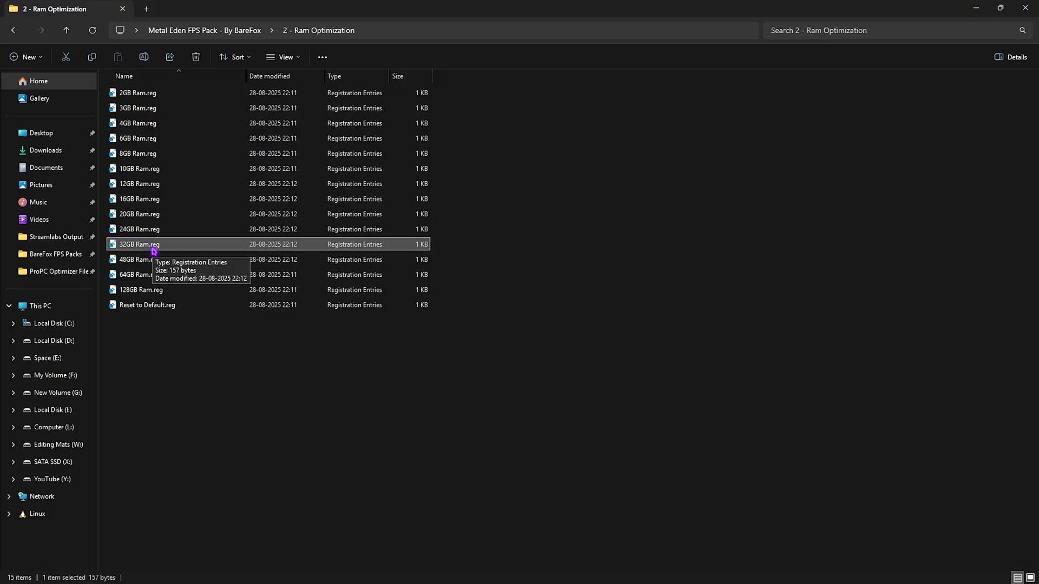
Step: Select Reset to Default.reg, and open the pack's 3 - Metal Eden Priority folder to examine its game priority registry files
{"action": "left_click", "coordinate": [152, 306]}
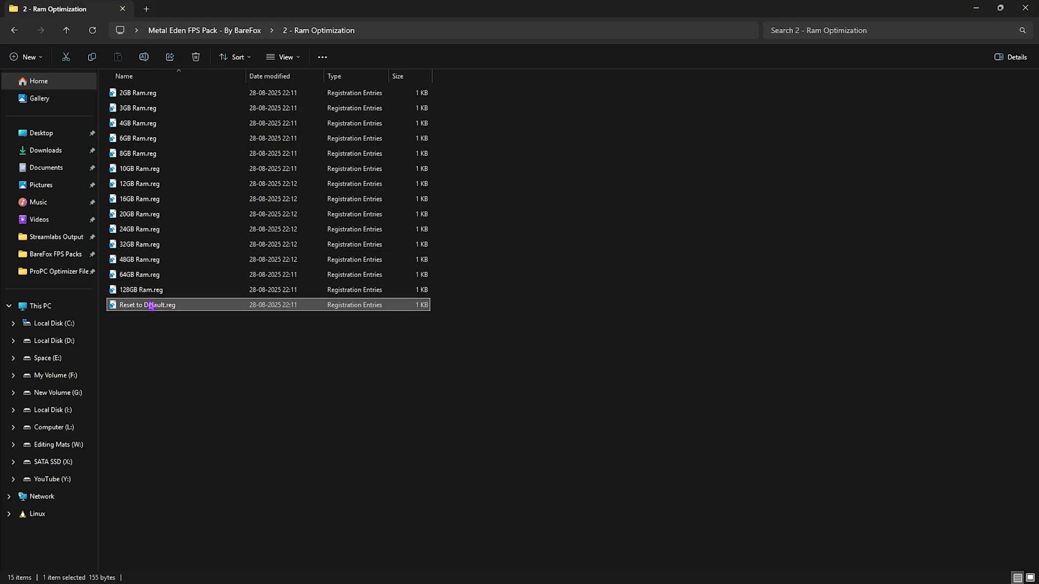
{"action": "key", "text": "alt+Left"}
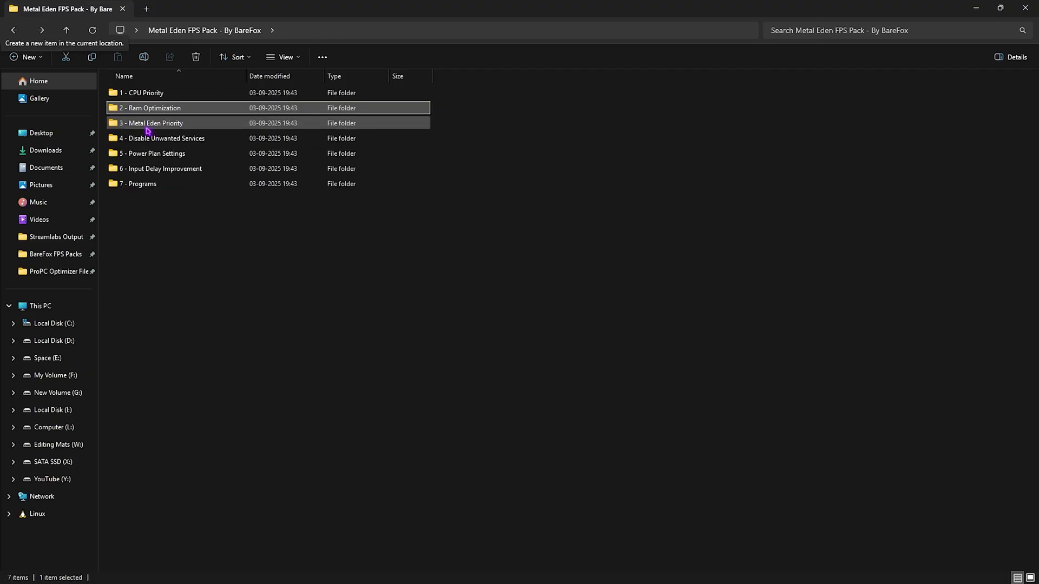
{"action": "double_click", "coordinate": [158, 127]}
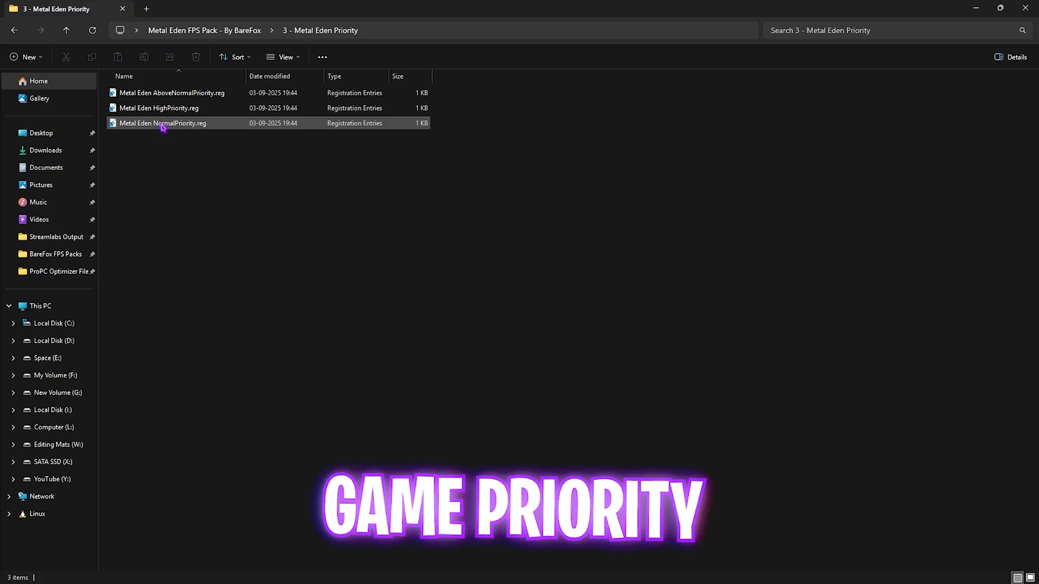
{"action": "left_click", "coordinate": [177, 98]}
{"action": "left_click", "coordinate": [177, 122]}
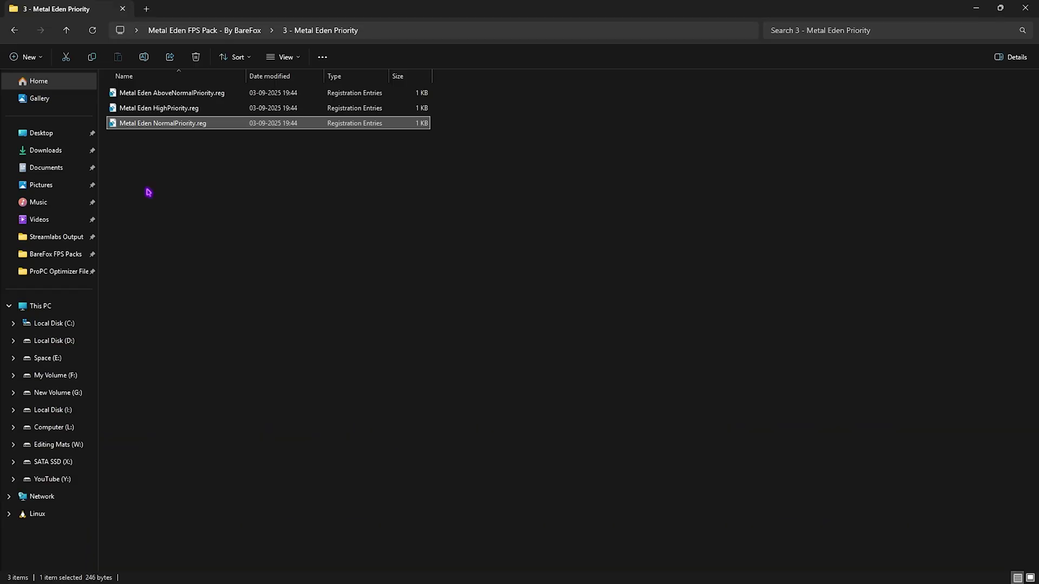
Step: Open the 4 - Disable Unwanted Services folder and examine its registry files, including the Bluetooth and Printer ones and the Revert Registries folder
{"action": "key", "text": "alt+Up"}
{"action": "double_click", "coordinate": [161, 139]}
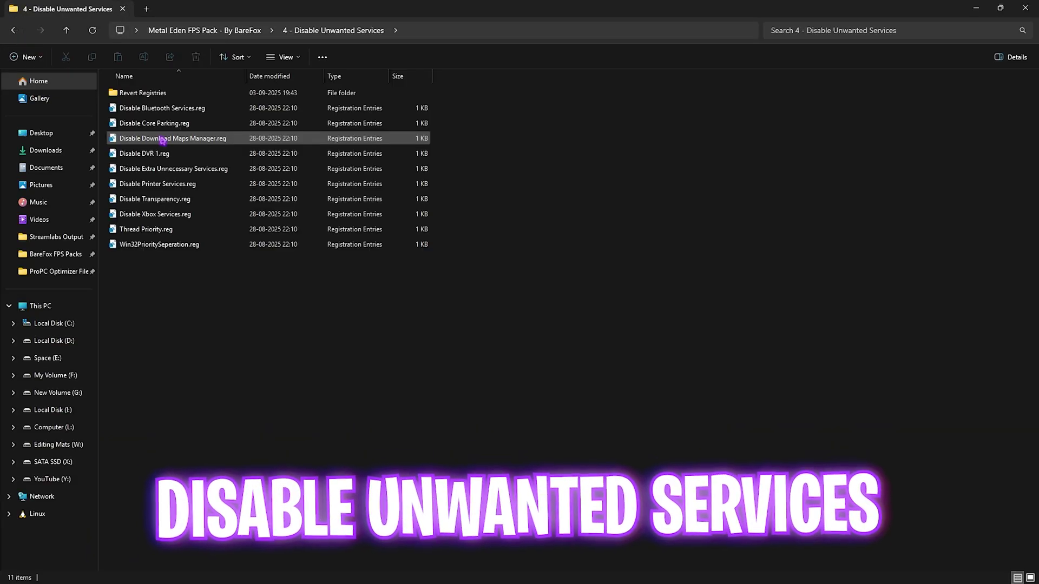
{"action": "left_click_drag", "start_coordinate": [179, 278], "coordinate": [178, 103]}
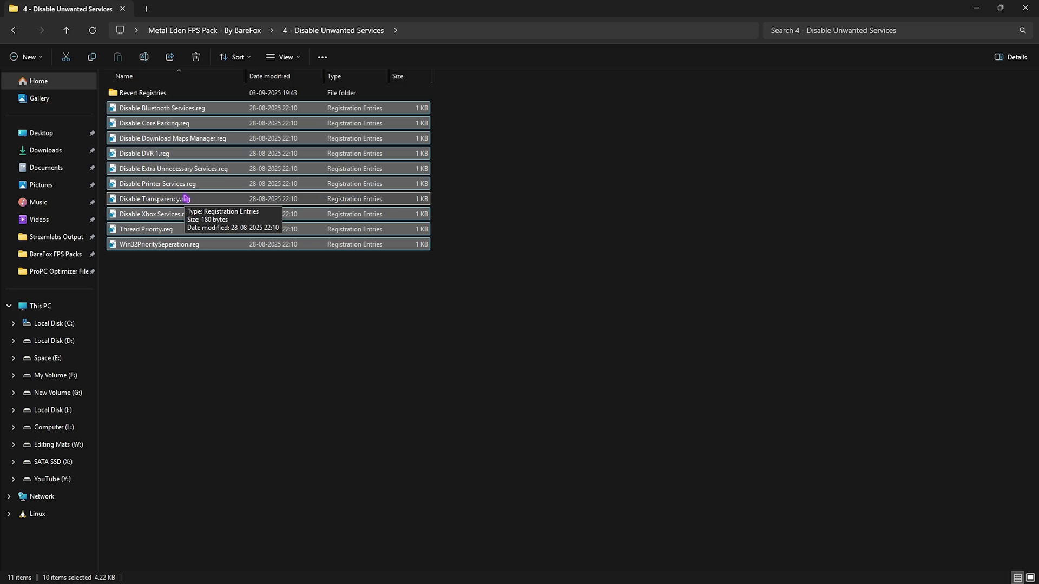
{"action": "left_click", "coordinate": [174, 107]}
{"action": "left_click", "coordinate": [176, 184], "text": "ctrl"}
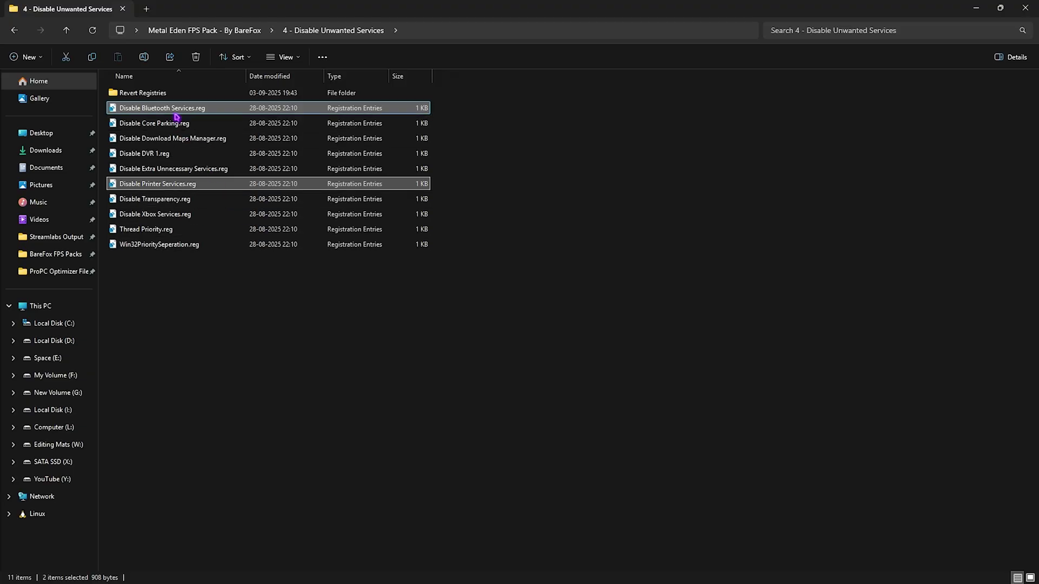
{"action": "double_click", "coordinate": [147, 95]}
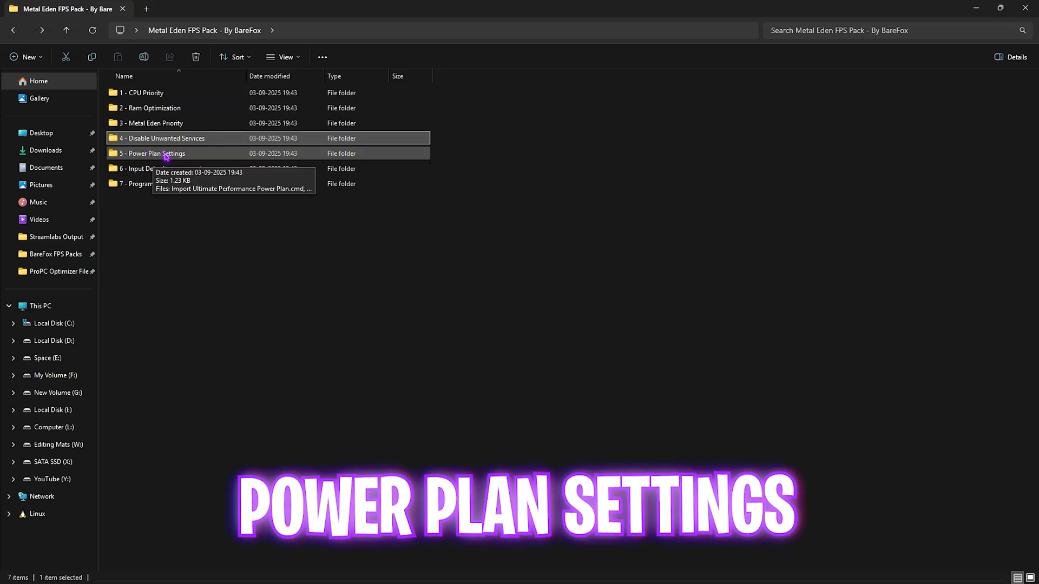
Step: Open the 5 - Power Plan Settings folder, examine the Ultimate Performance import file and view the system's power plans through the Power Plans shortcut
{"action": "double_click", "coordinate": [167, 157]}
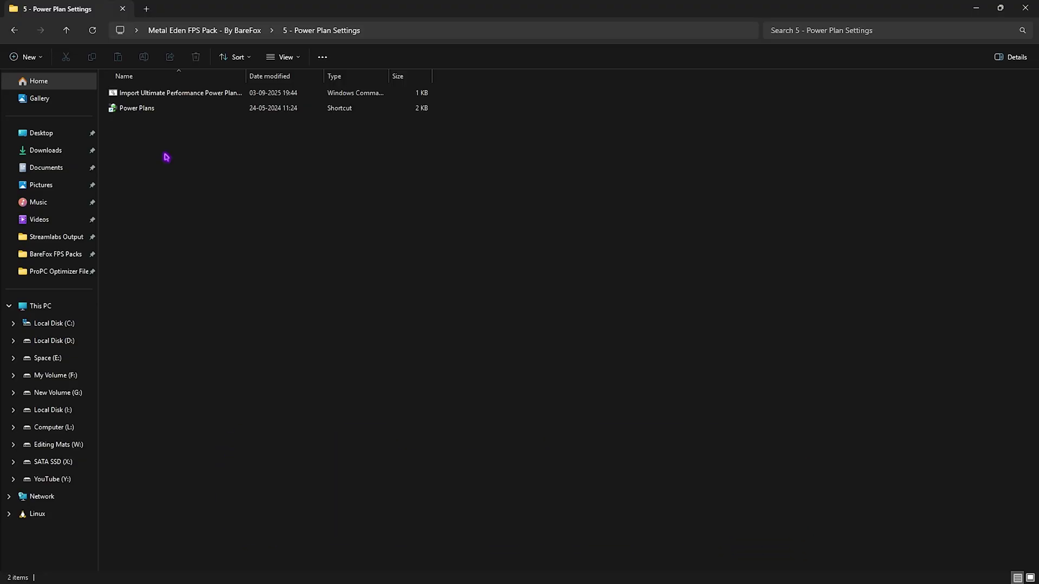
{"action": "left_click", "coordinate": [170, 97]}
{"action": "right_click", "coordinate": [171, 97]}
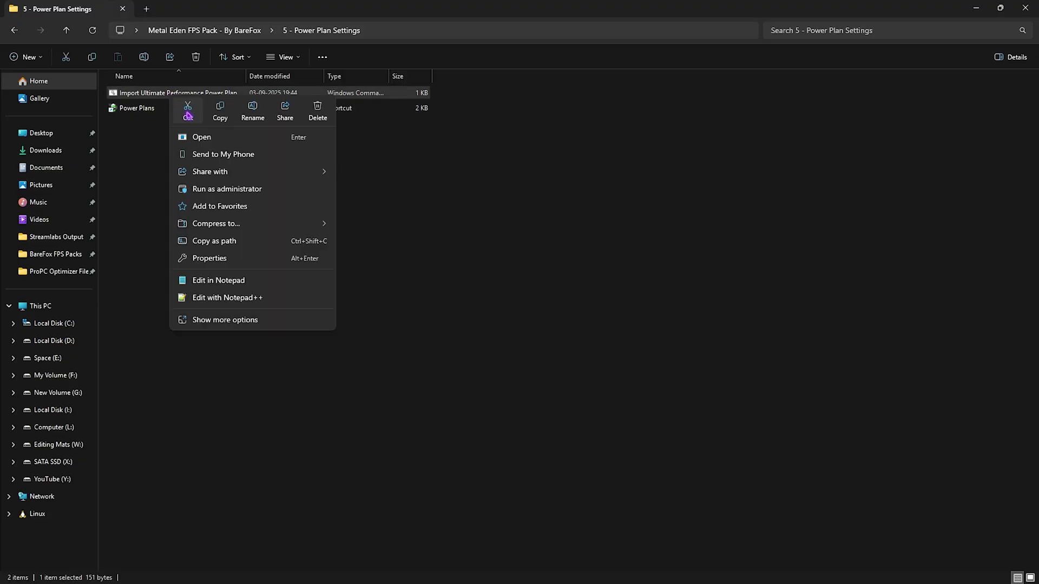
{"action": "left_click", "coordinate": [120, 149]}
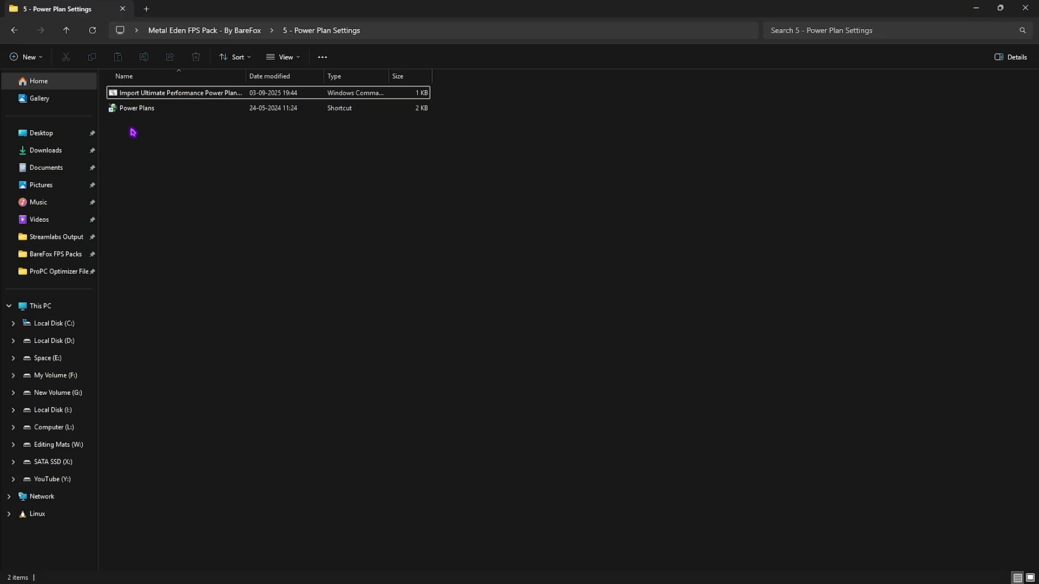
{"action": "double_click", "coordinate": [141, 110]}
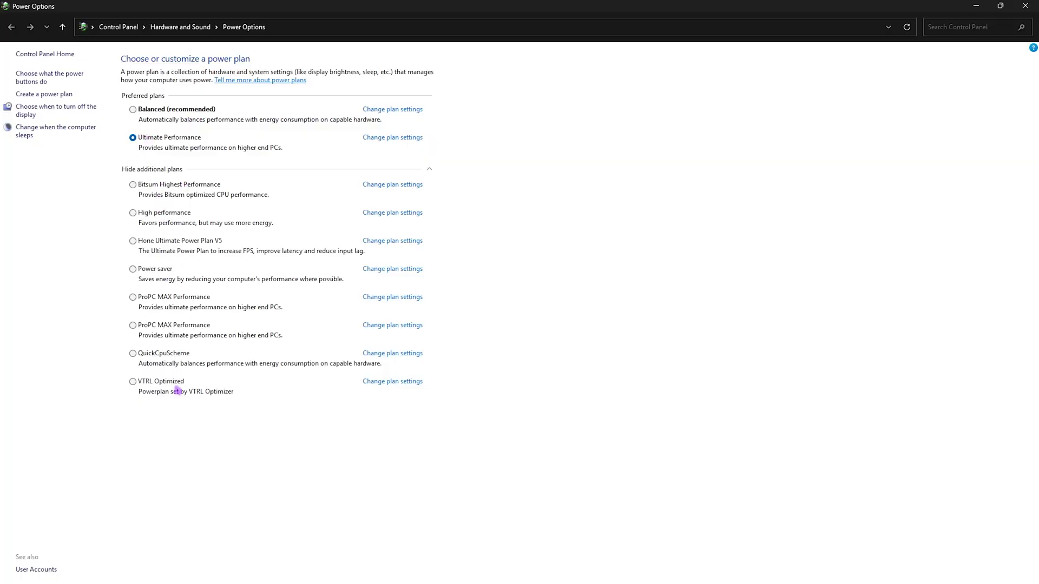
{"action": "left_click", "coordinate": [1035, 4]}
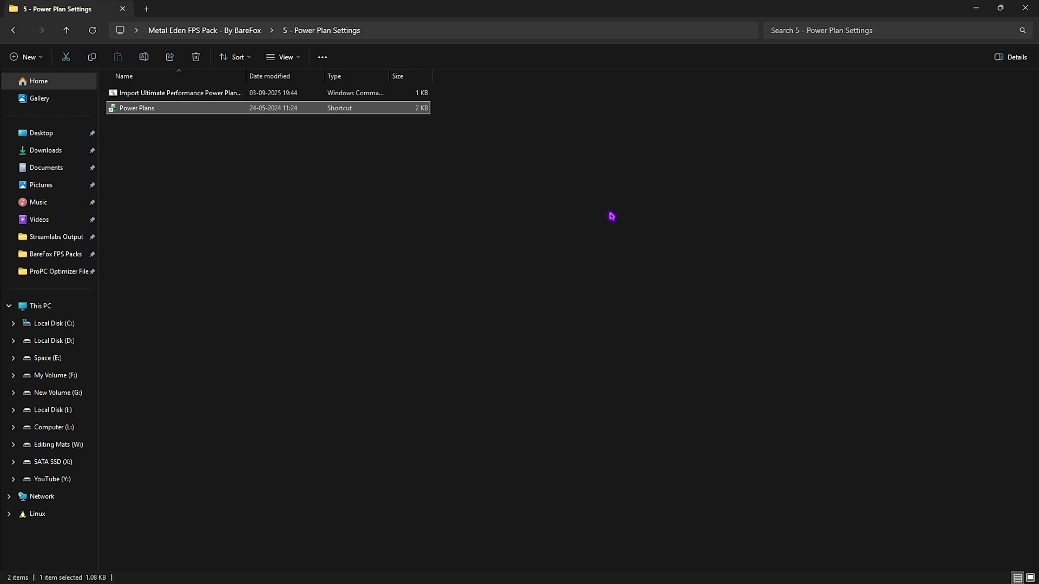
Step: Open Keyboard Latency Fix inside the 6 - Input Delay Improvement folder and select all the keyboard buffer registry files
{"action": "key", "text": "alt+Left"}
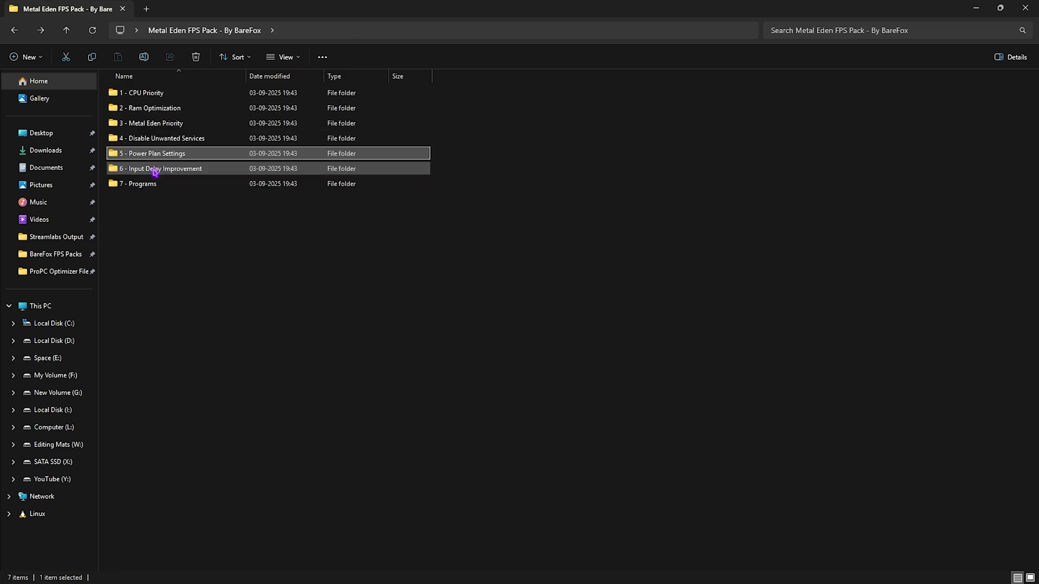
{"action": "double_click", "coordinate": [155, 169]}
{"action": "double_click", "coordinate": [153, 97]}
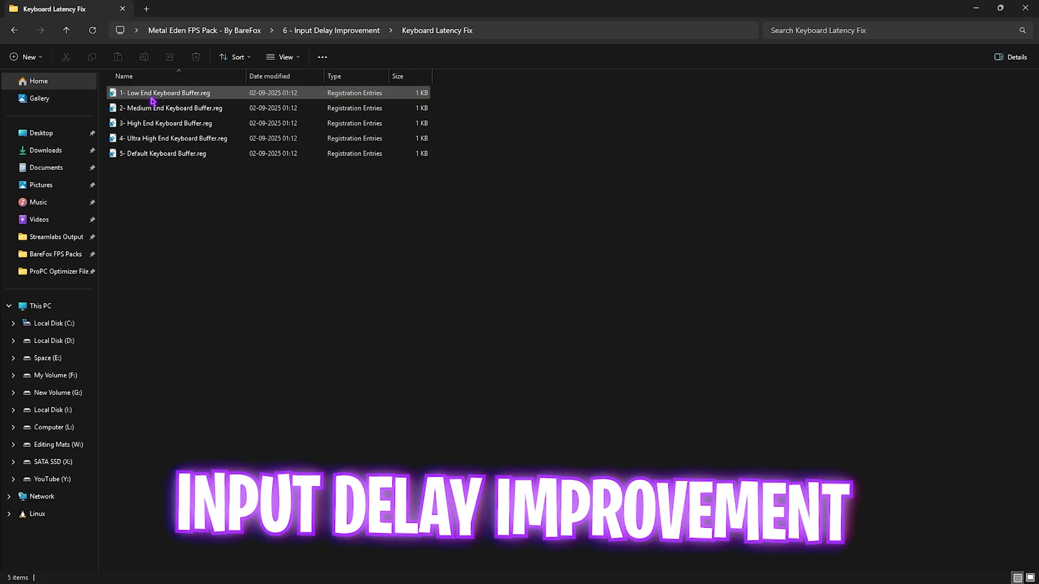
{"action": "left_click_drag", "start_coordinate": [183, 187], "coordinate": [180, 81]}
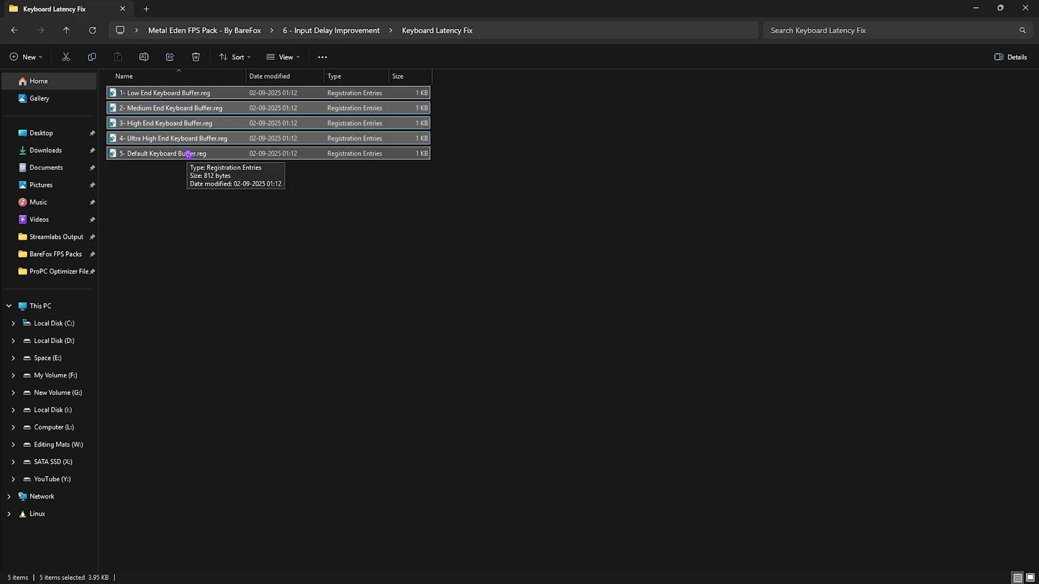
Step: Open the Mouse Latency Registries folder and open Fix Mouse Curve.reg for editing in Notepad
{"action": "key", "text": "alt+Left"}
{"action": "double_click", "coordinate": [139, 110]}
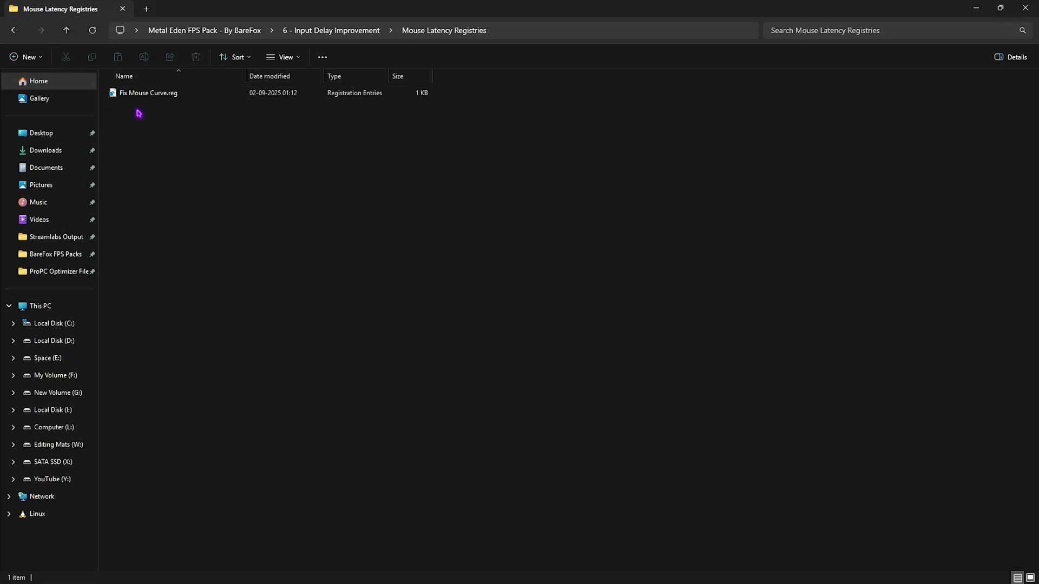
{"action": "left_click", "coordinate": [138, 96]}
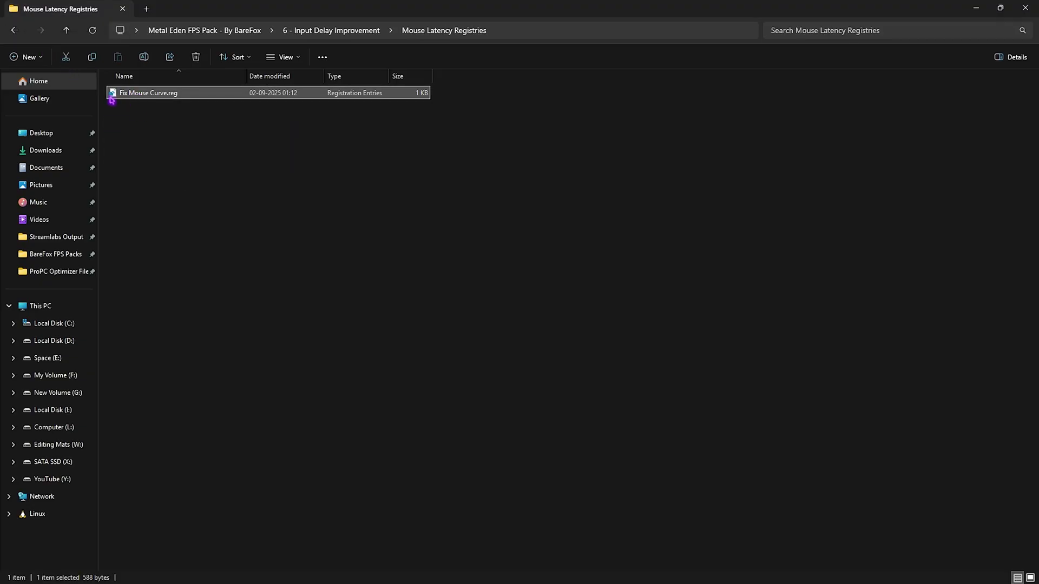
{"action": "right_click", "coordinate": [203, 100]}
{"action": "left_click", "coordinate": [256, 283]}
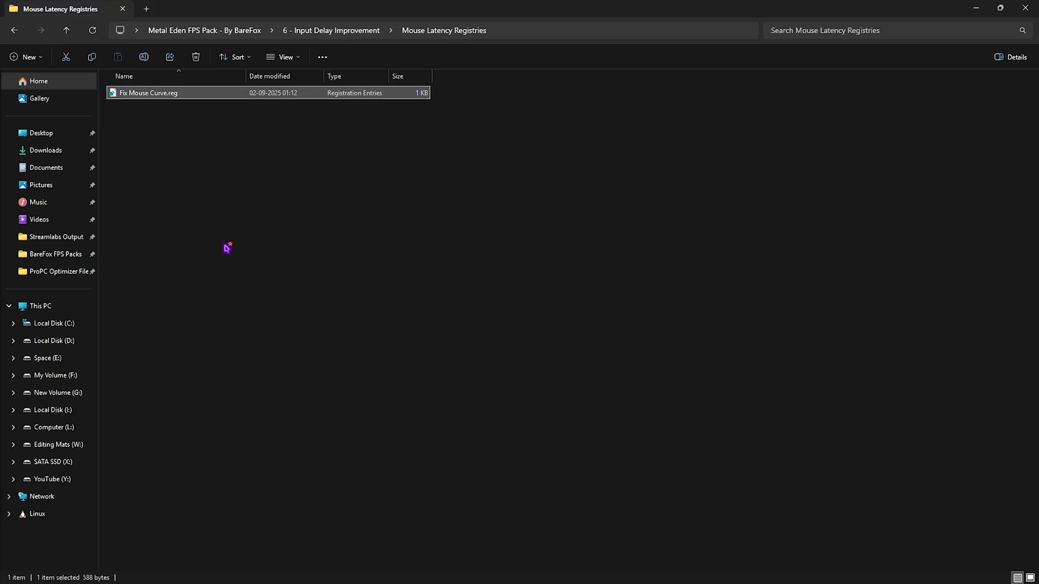
{"action": "left_click", "coordinate": [201, 280]}
{"action": "left_click", "coordinate": [211, 280]}
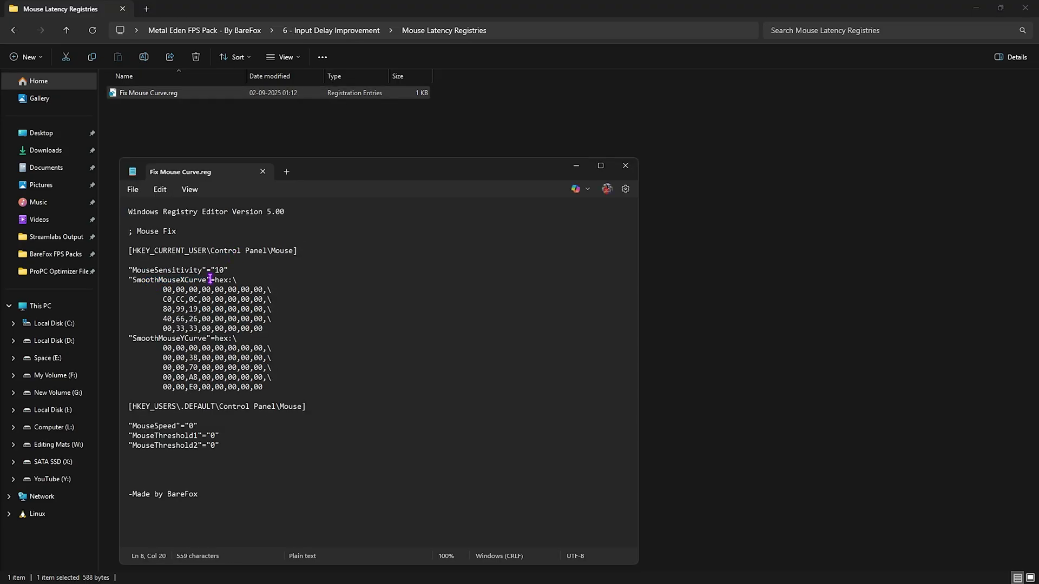
Step: Examine the MouseSensitivity, SmoothMouseXCurve and SmoothMouseYCurve entries of Fix Mouse Curve.reg and close the file
{"action": "left_click_drag", "start_coordinate": [155, 270], "coordinate": [199, 280]}
{"action": "left_click", "coordinate": [197, 270]}
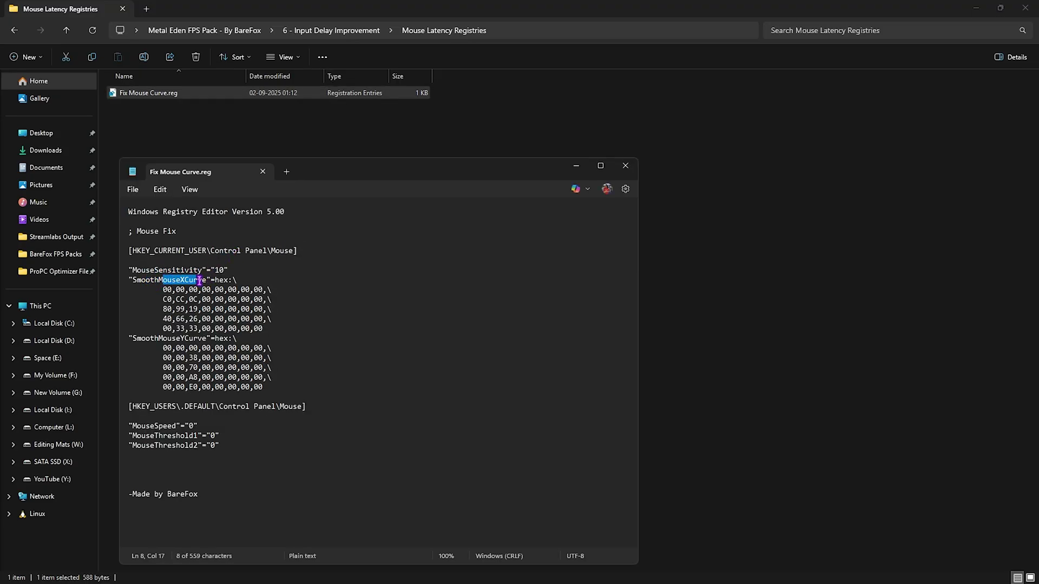
{"action": "left_click_drag", "start_coordinate": [166, 335], "coordinate": [201, 338]}
{"action": "left_click", "coordinate": [263, 171]}
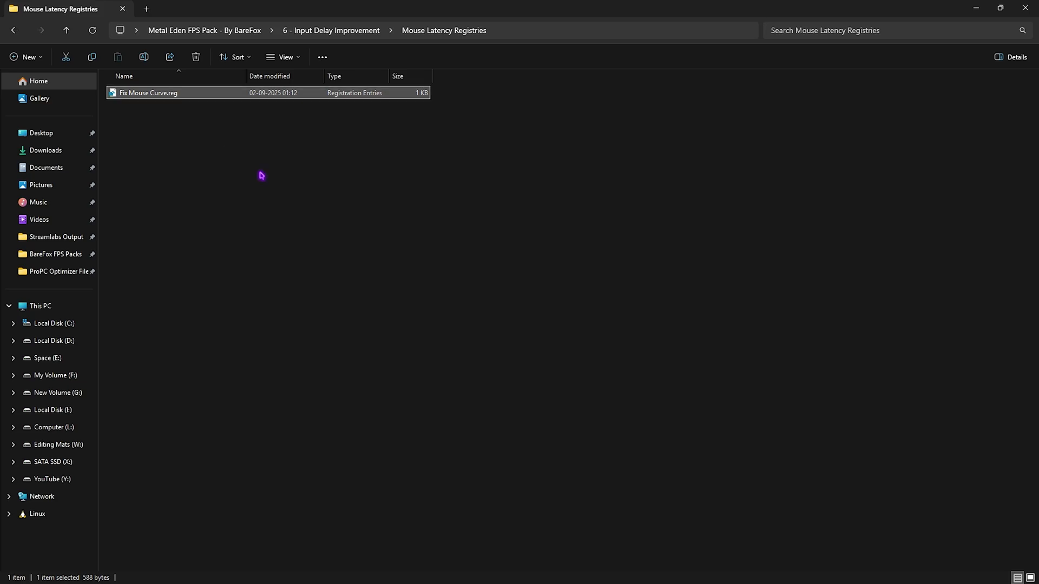
Step: Return to the pack's main folder and open 7 - Programs to examine the MSI Mode Utility and QuickCpuSetup files
{"action": "left_click", "coordinate": [15, 30]}
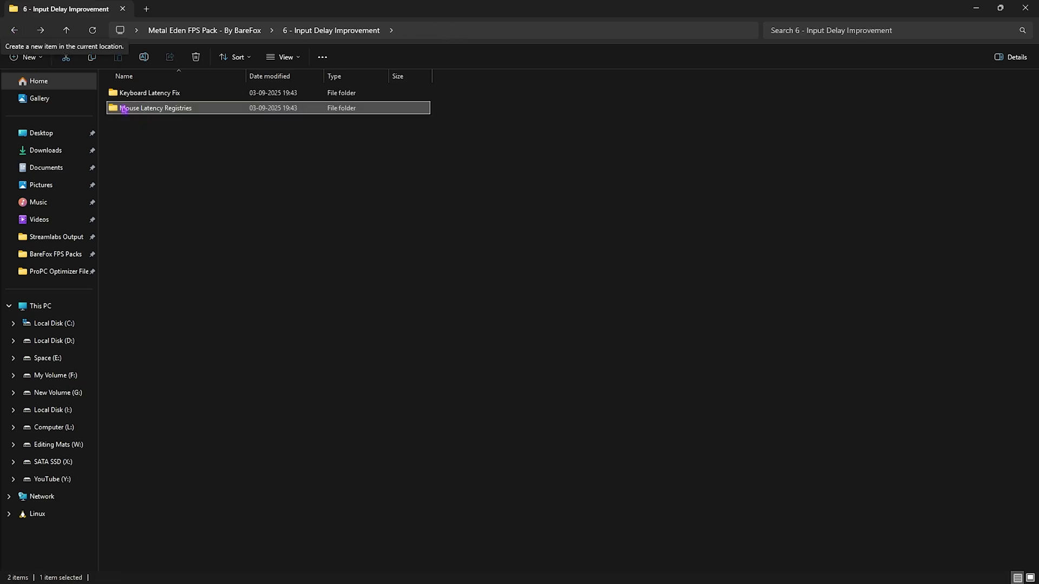
{"action": "left_click", "coordinate": [14, 31]}
{"action": "double_click", "coordinate": [156, 185]}
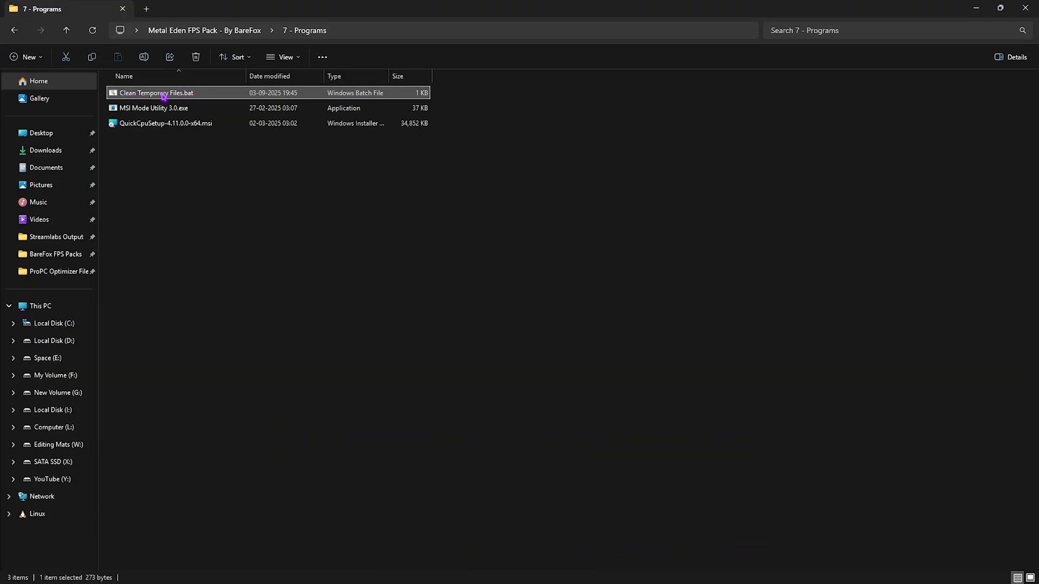
{"action": "left_click", "coordinate": [132, 109]}
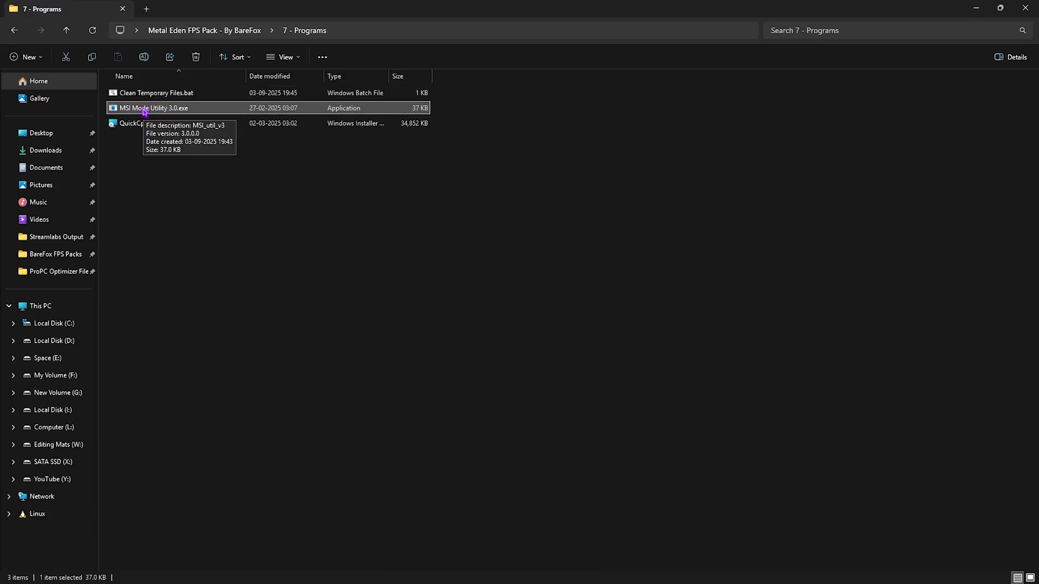
{"action": "left_click", "coordinate": [139, 123]}
Step: Run Clean Temporary Files.bat as administrator to delete the temporary files and close its console
{"action": "left_click", "coordinate": [164, 94]}
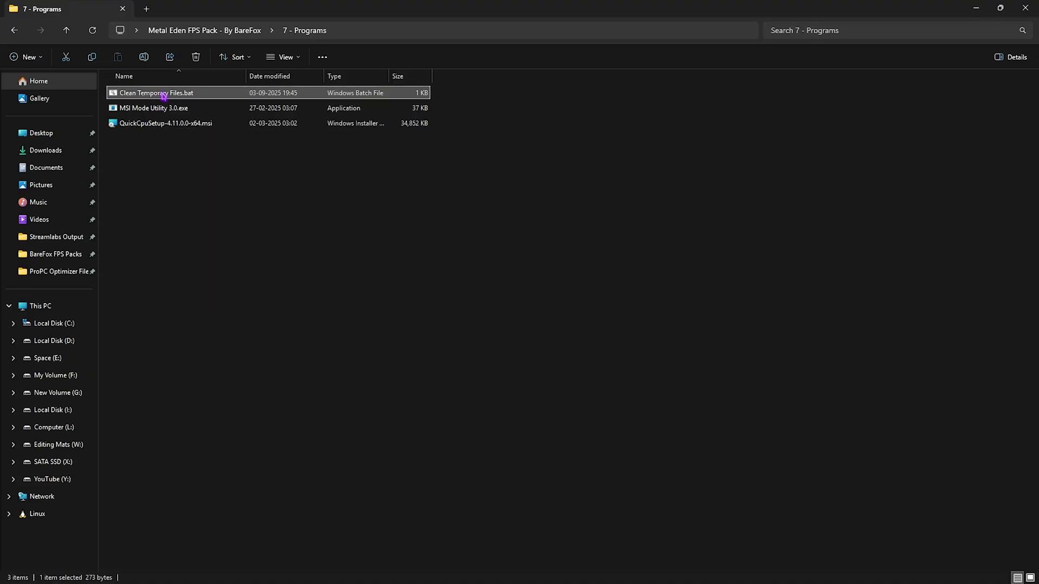
{"action": "right_click", "coordinate": [164, 95]}
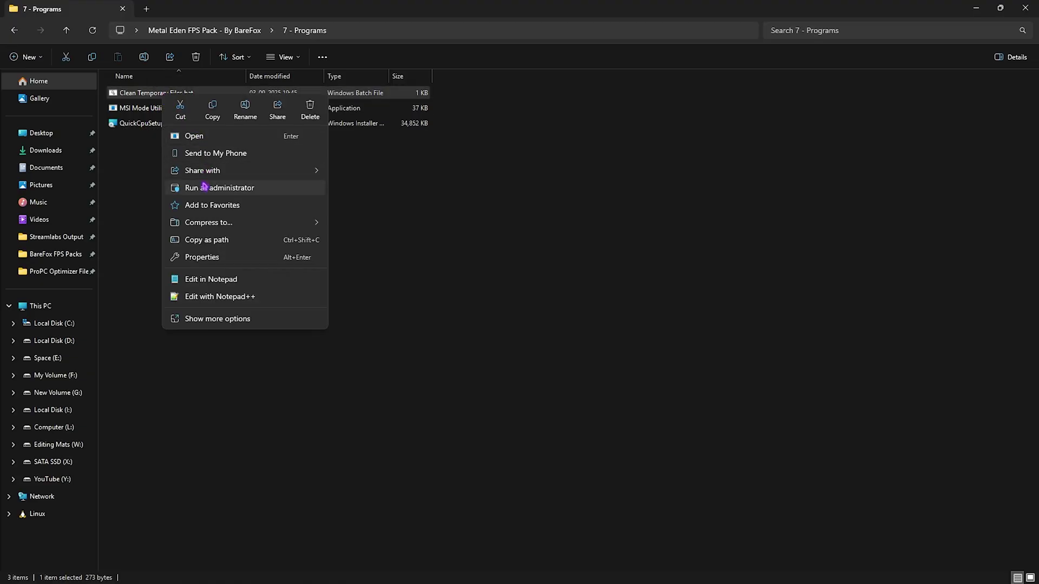
{"action": "left_click", "coordinate": [204, 187]}
{"action": "key", "text": "Return"}
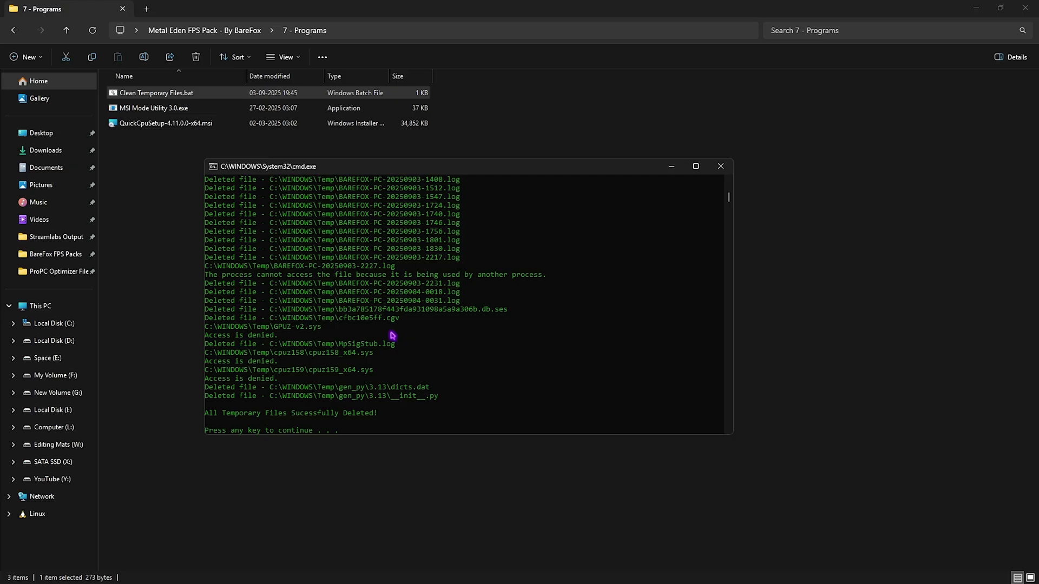
{"action": "key", "text": "Return"}
Step: Run MSI Mode Utility 3.0.exe as administrator, set the NVIDIA GeForce RTX 2070 SUPER's interrupt priority to High and close the utility
{"action": "left_click", "coordinate": [150, 109]}
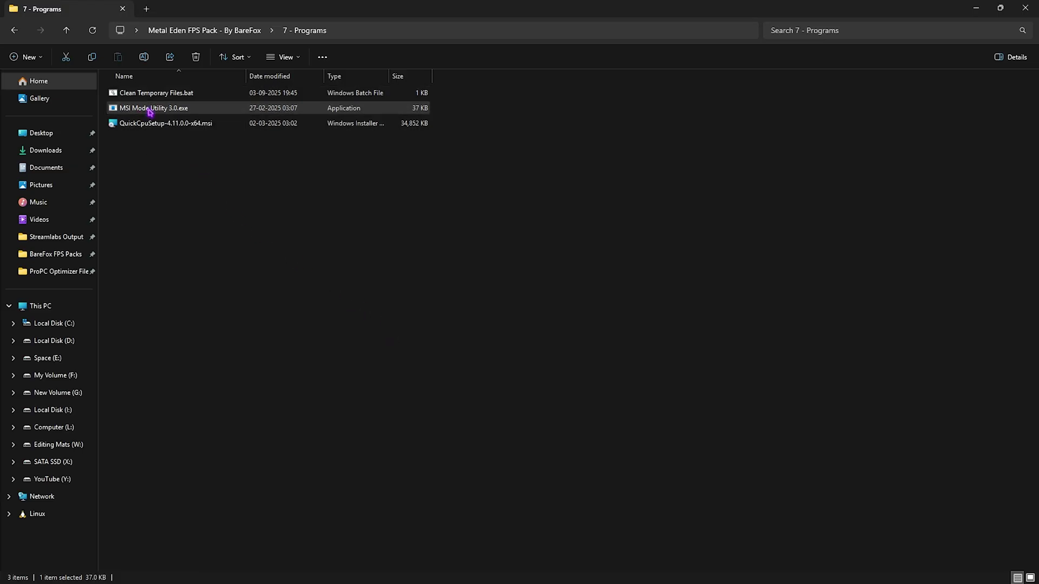
{"action": "right_click", "coordinate": [150, 111]}
{"action": "left_click", "coordinate": [189, 204]}
{"action": "left_click", "coordinate": [89, 81]}
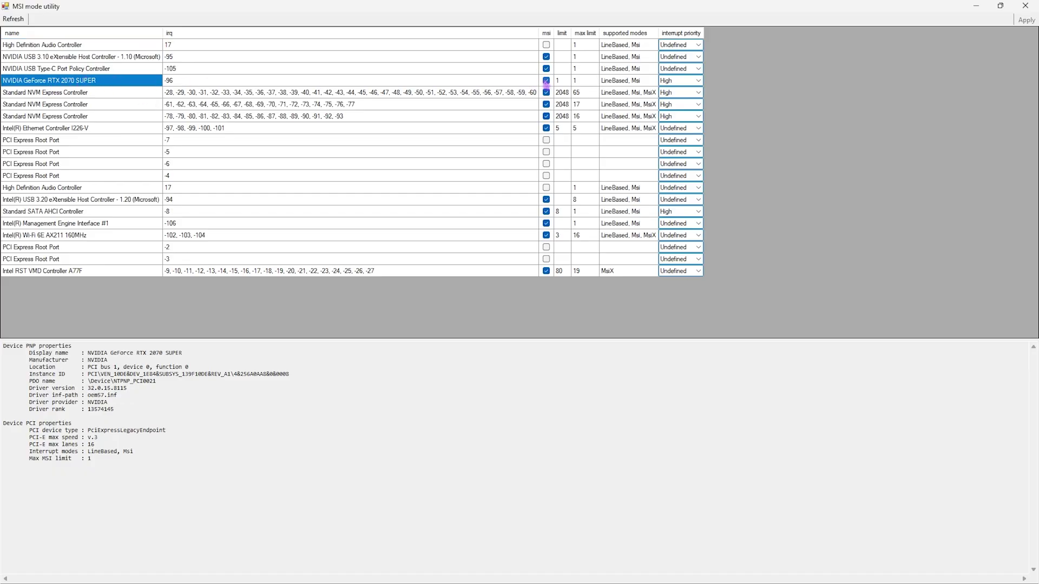
{"action": "left_click", "coordinate": [697, 81]}
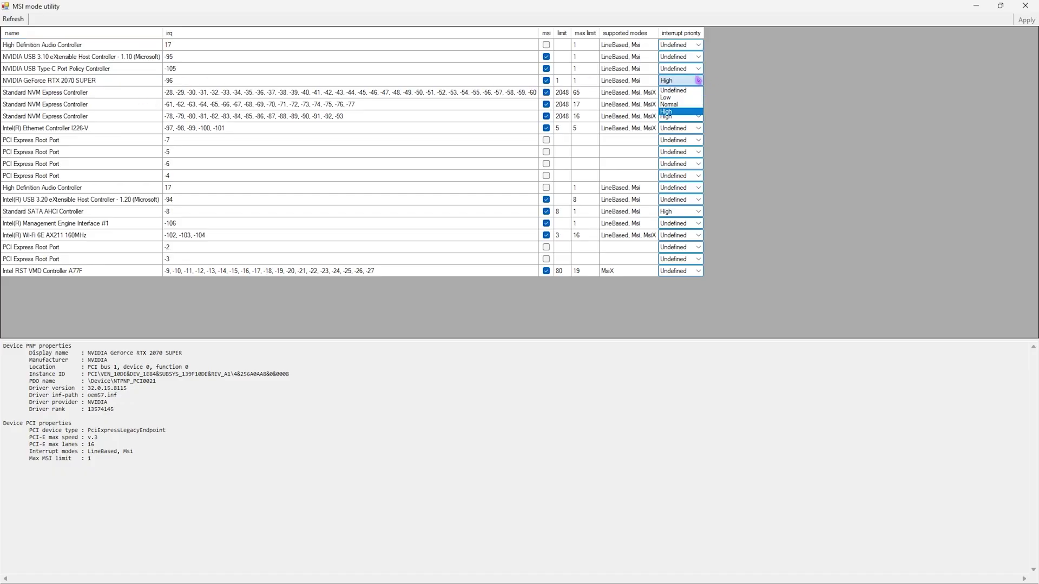
{"action": "left_click", "coordinate": [691, 115]}
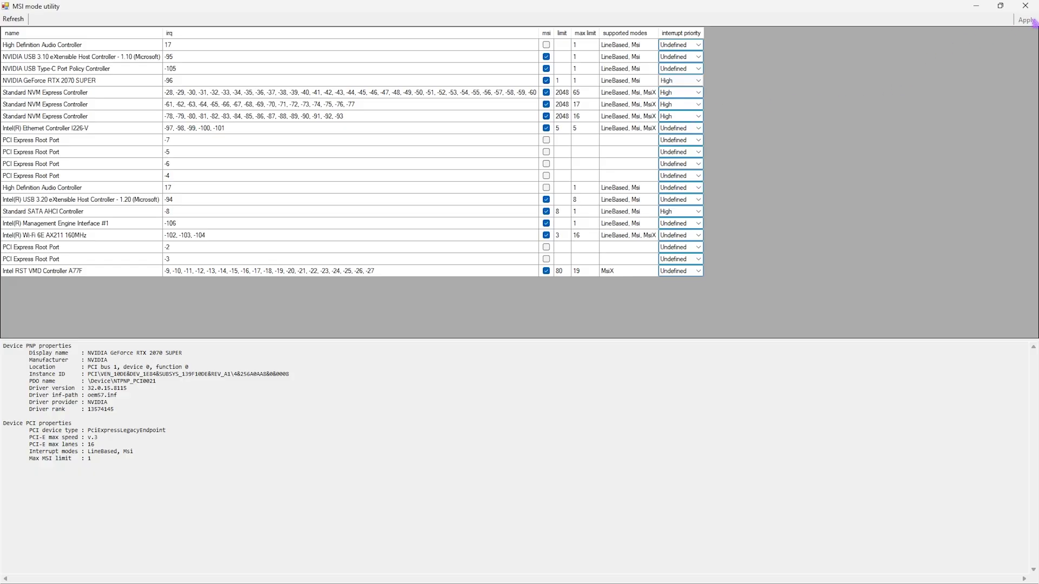
{"action": "left_click", "coordinate": [1034, 7]}
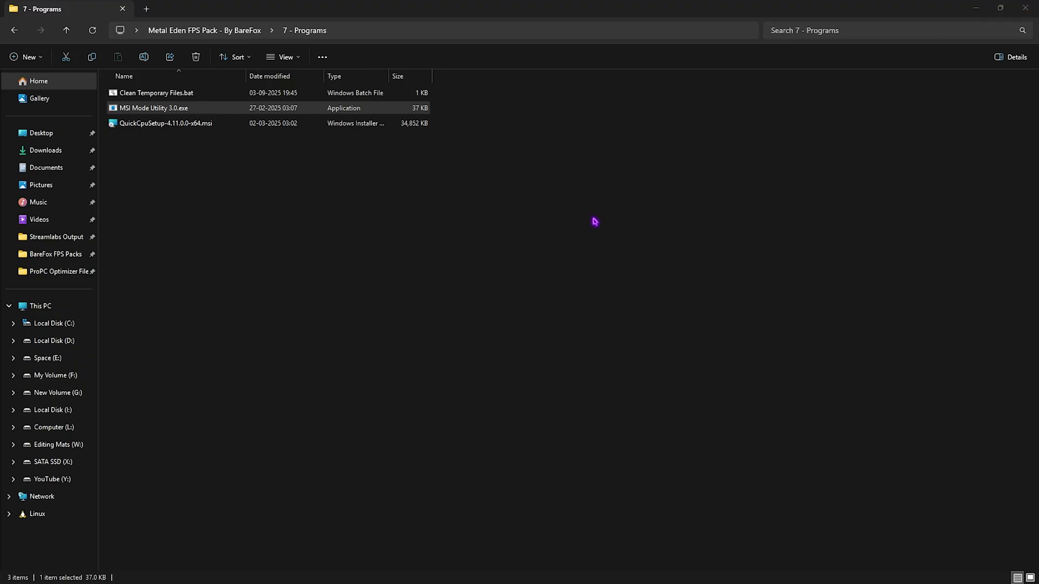
Step: Locate QuickCpuSetup-4.11.0.0-x64.msi in 7 - Programs, search Windows for QuickCPU and launch it as administrator
{"action": "left_click", "coordinate": [144, 126]}
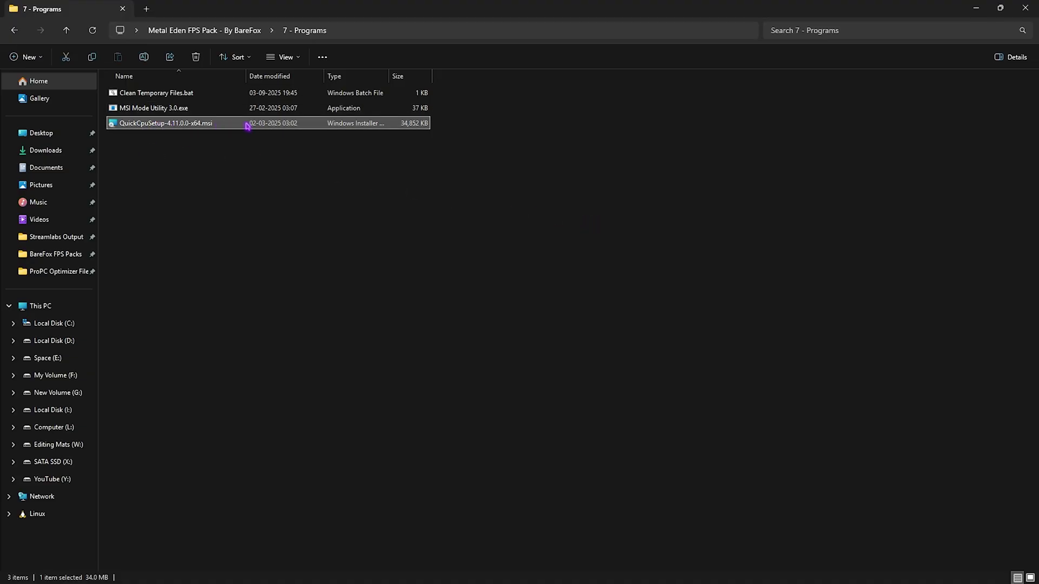
{"action": "key", "text": "super"}
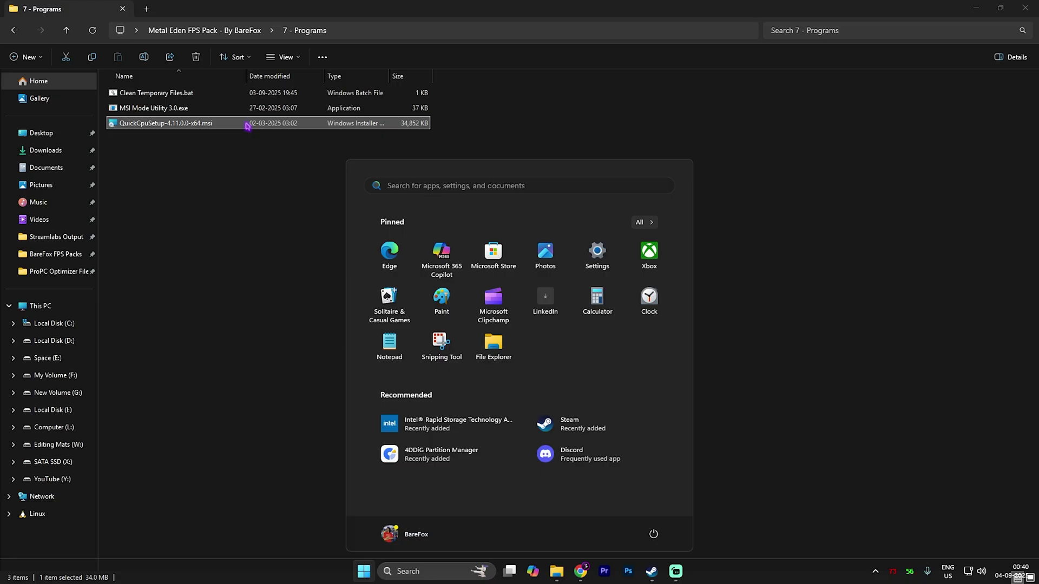
{"action": "type", "text": "quickCPU"}
{"action": "key", "text": "Tab"}
{"action": "key", "text": "Down"}
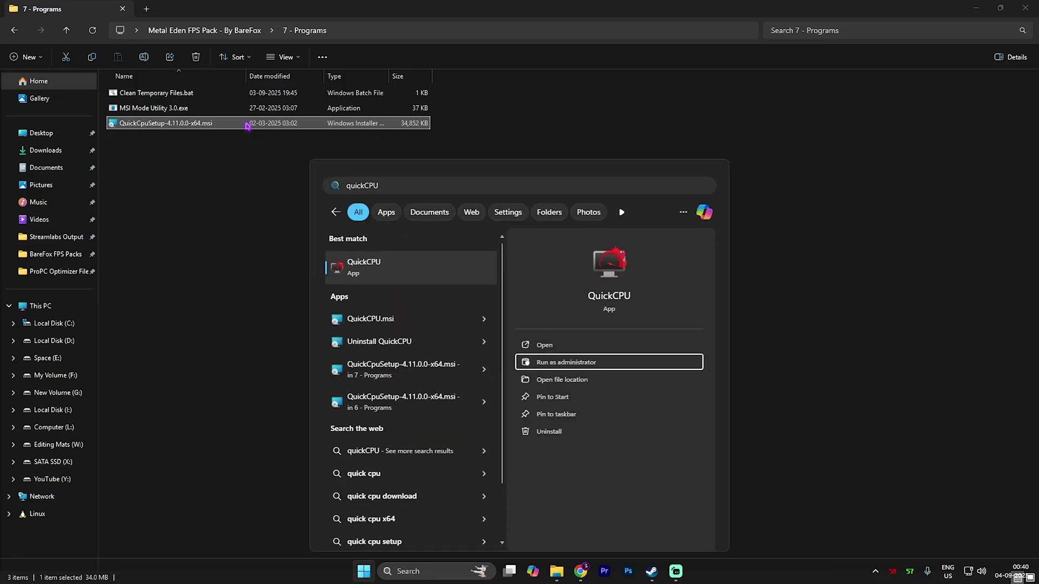
{"action": "key", "text": "Return"}
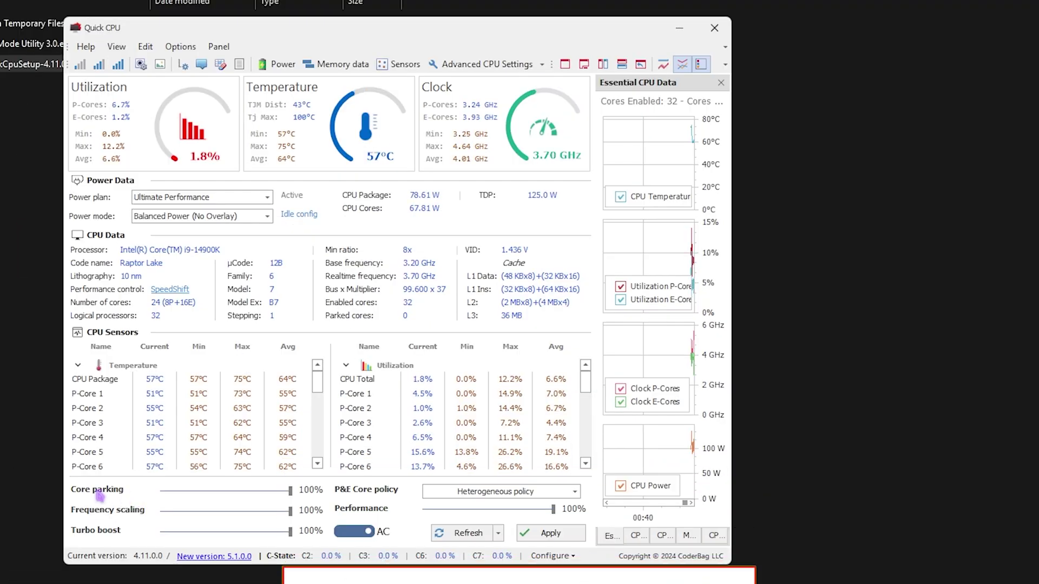
Step: Set Quick CPU's core parking to 100%, apply the changes, and close Quick CPU and the 7 - Programs folder
{"action": "left_click_drag", "start_coordinate": [211, 493], "coordinate": [291, 492]}
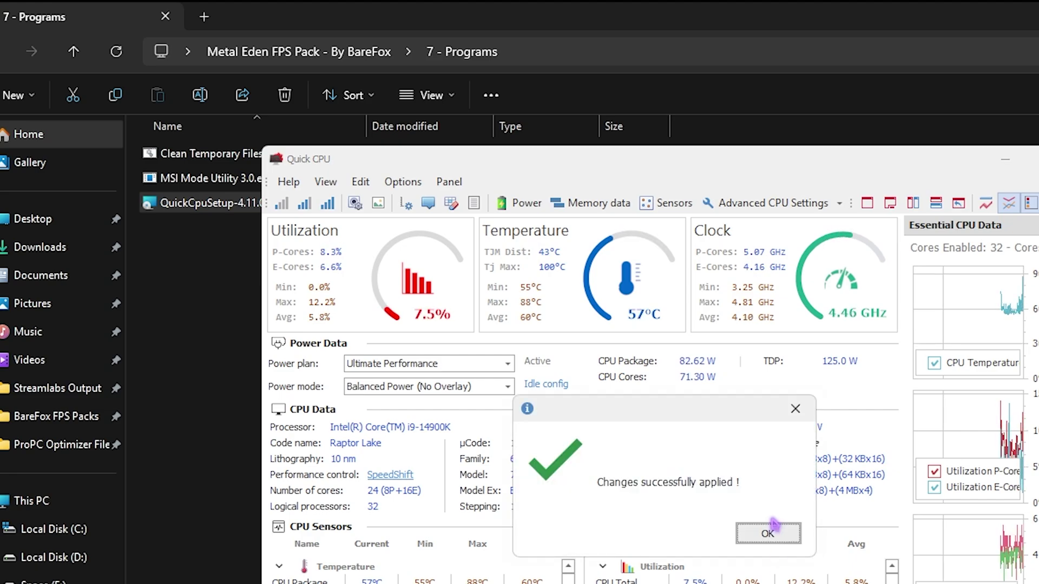
{"action": "left_click", "coordinate": [754, 532]}
{"action": "left_click", "coordinate": [663, 96]}
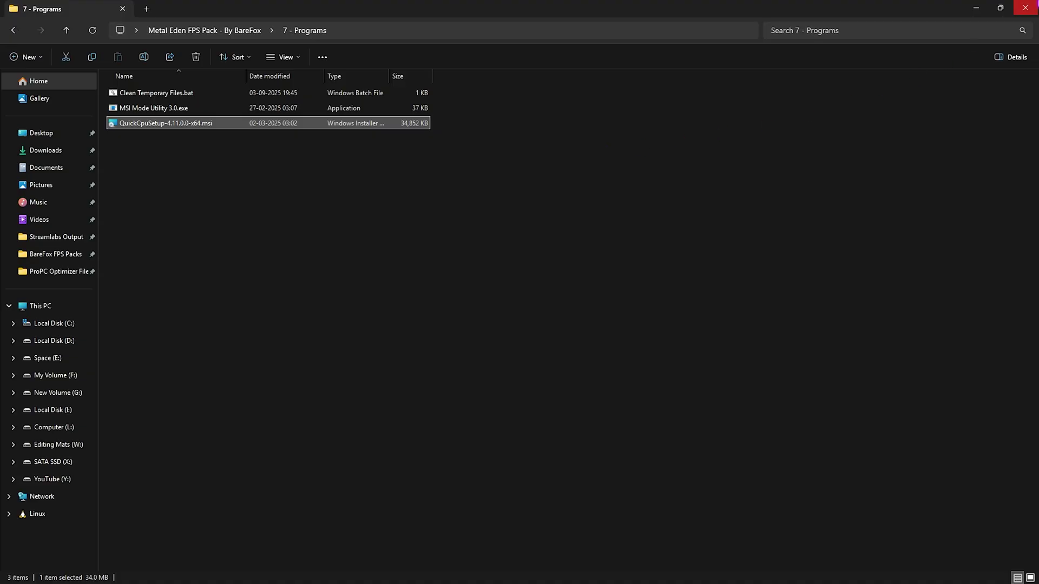
{"action": "left_click", "coordinate": [1030, 5]}
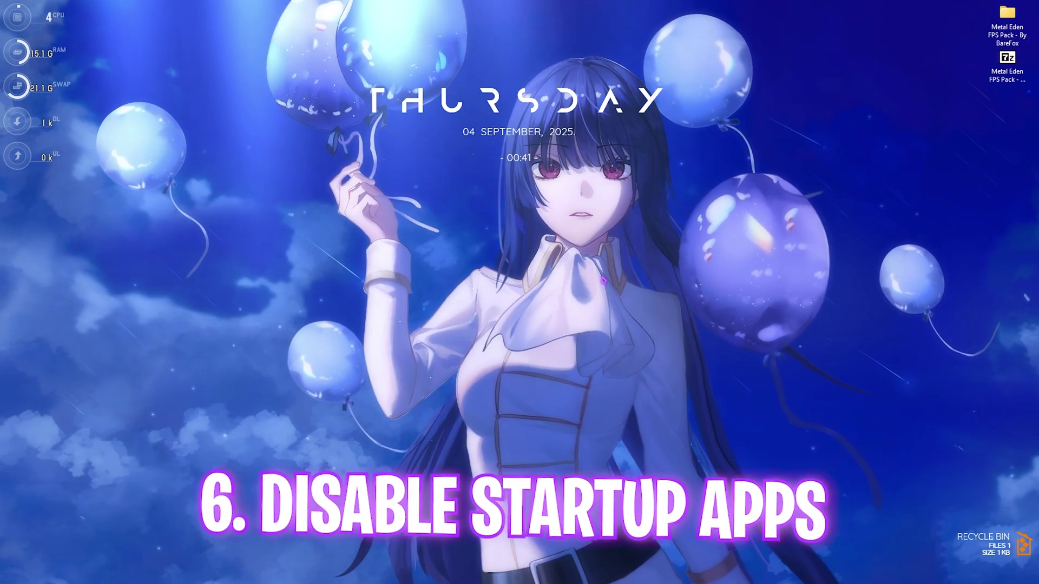
Step: Open Task Manager full-screen and show its list of startup apps
{"action": "key", "text": "super"}
{"action": "type", "text": "task manager"}
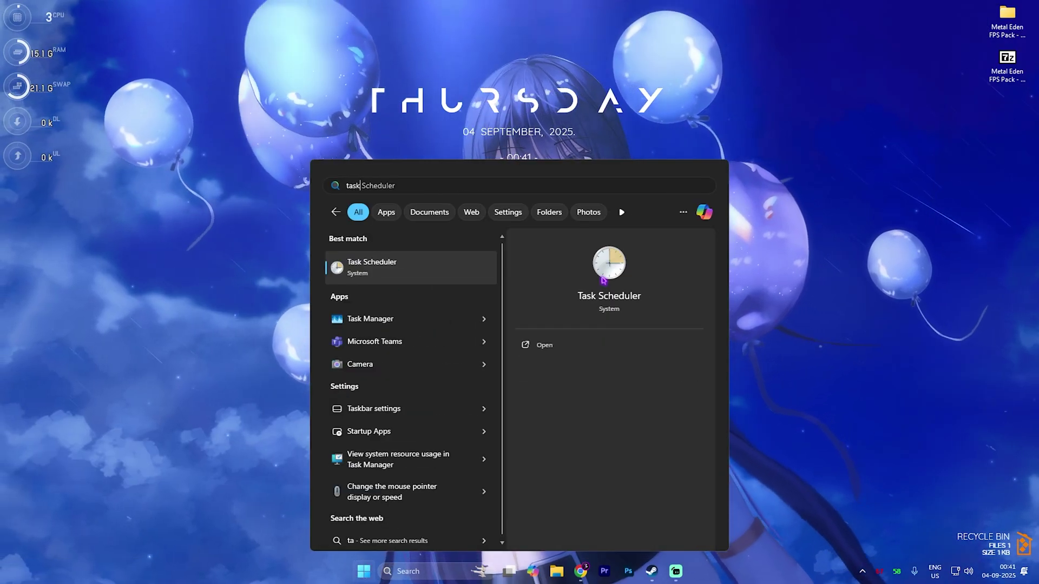
{"action": "key", "text": "Return"}
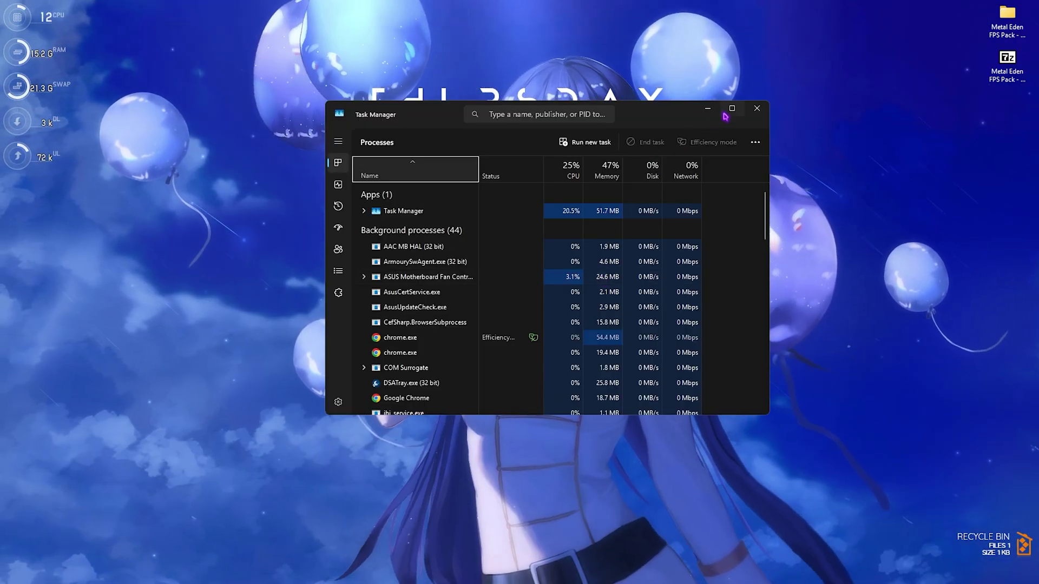
{"action": "key", "text": "super+Up"}
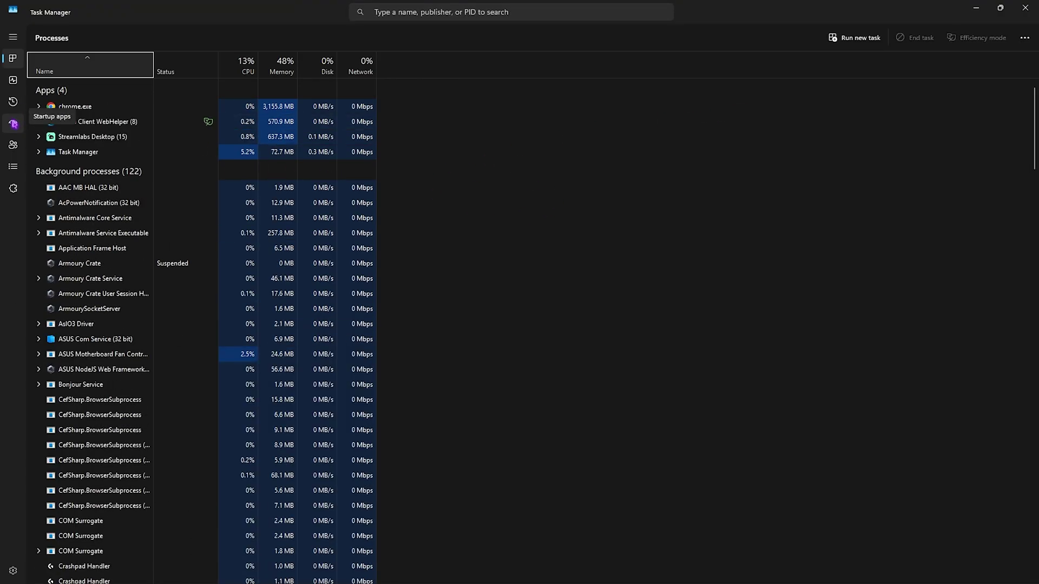
{"action": "left_click", "coordinate": [15, 122]}
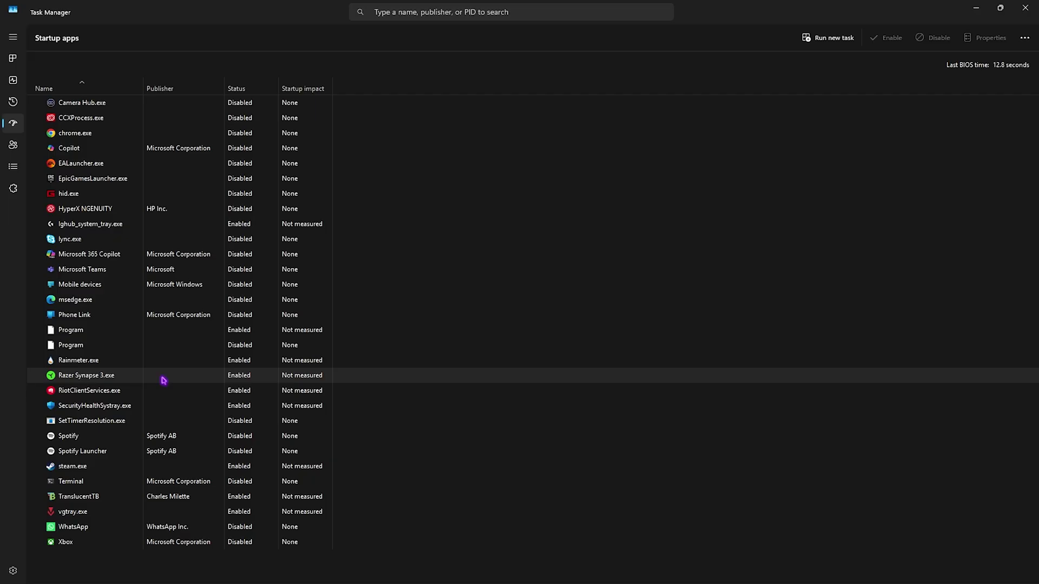
Step: Check the startup enable/disable options for Microsoft 365 Copilot without changing them and close Task Manager
{"action": "left_click", "coordinate": [124, 254]}
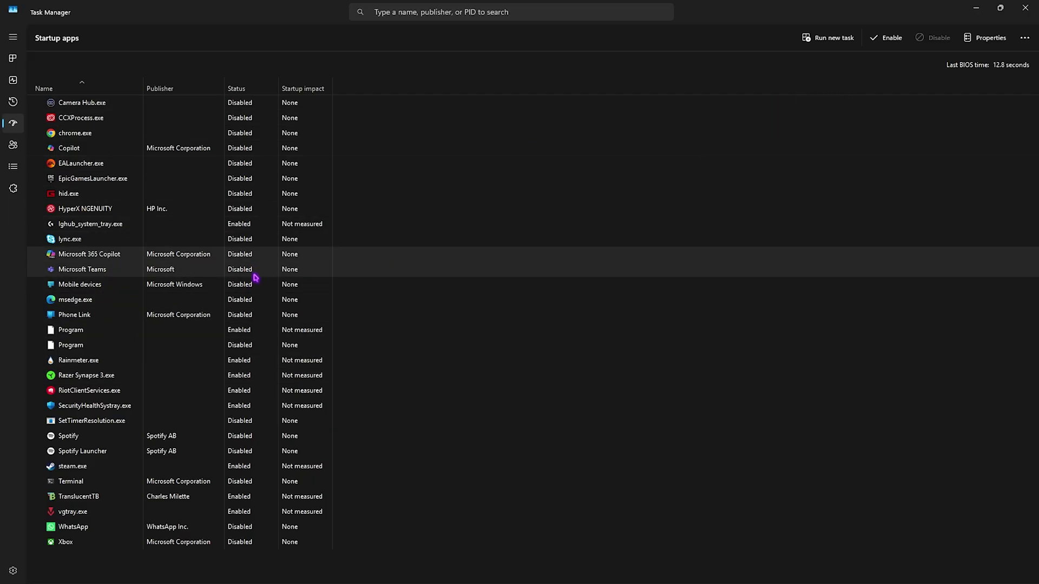
{"action": "right_click", "coordinate": [261, 259]}
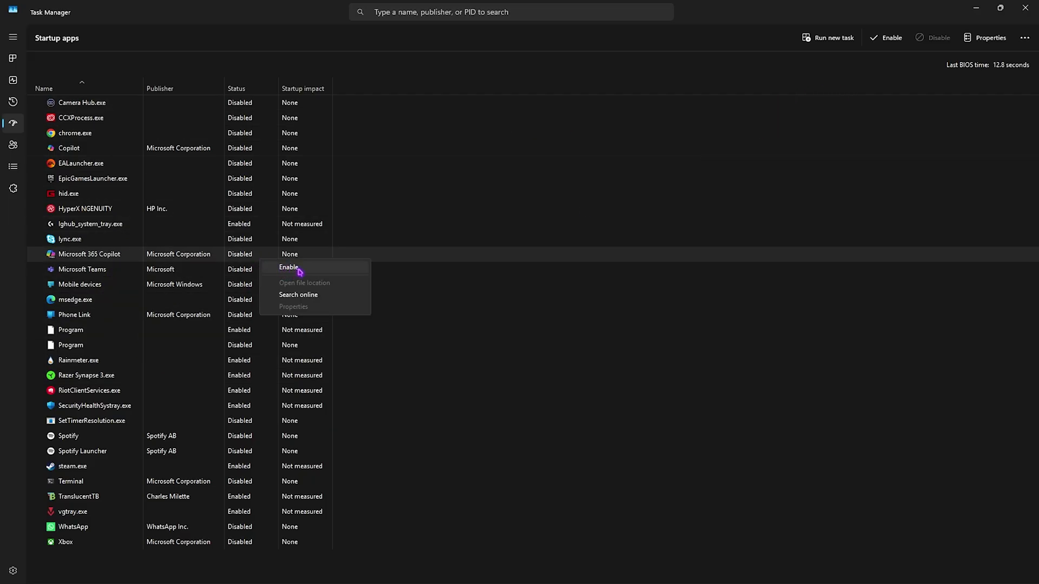
{"action": "left_click", "coordinate": [336, 239]}
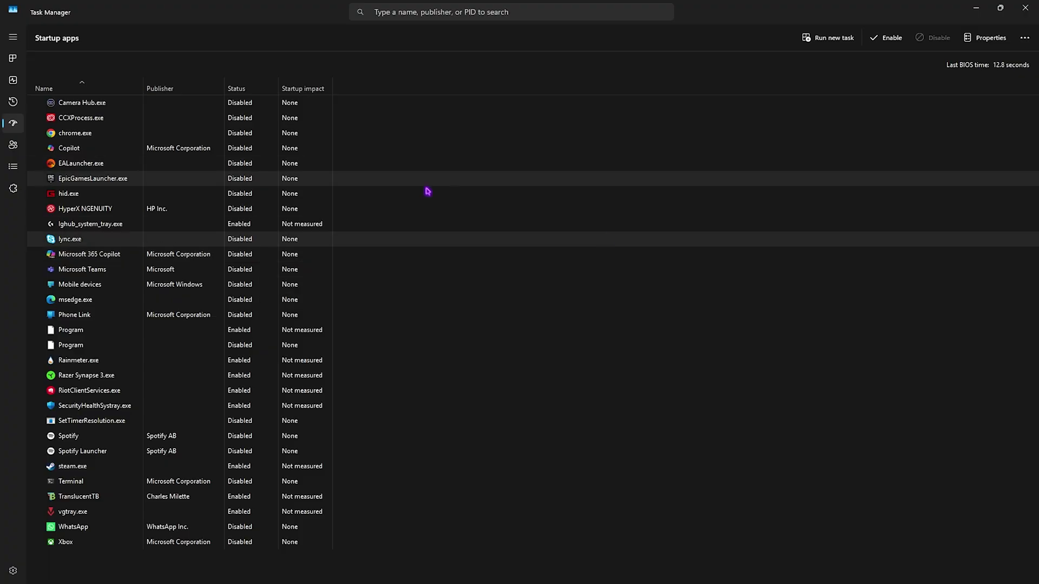
{"action": "left_click", "coordinate": [1025, 8]}
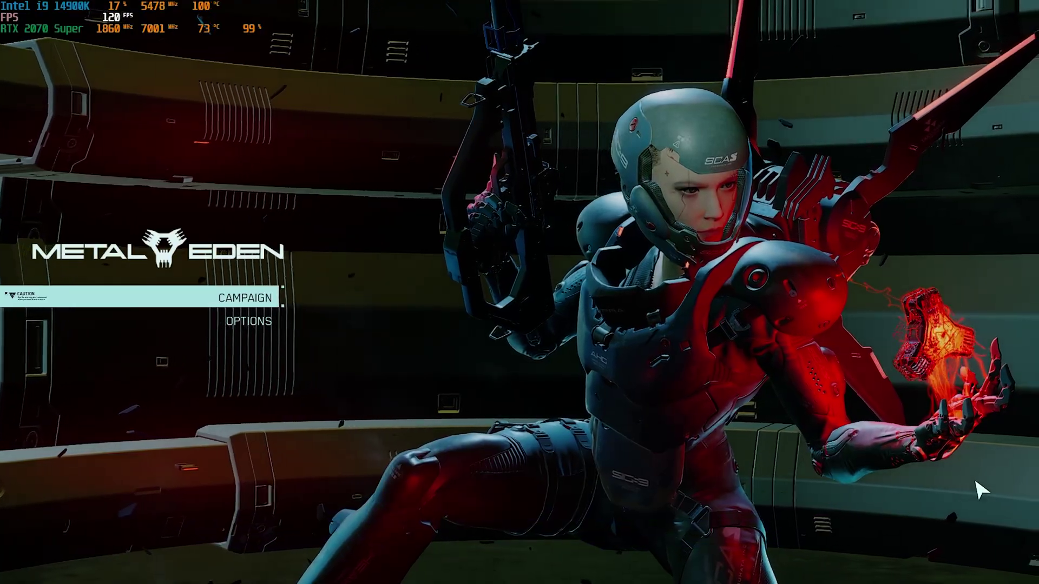
Step: In Metal Eden's video options, set Shading Quality and View Distance Quality to Medium
{"action": "left_click", "coordinate": [249, 321]}
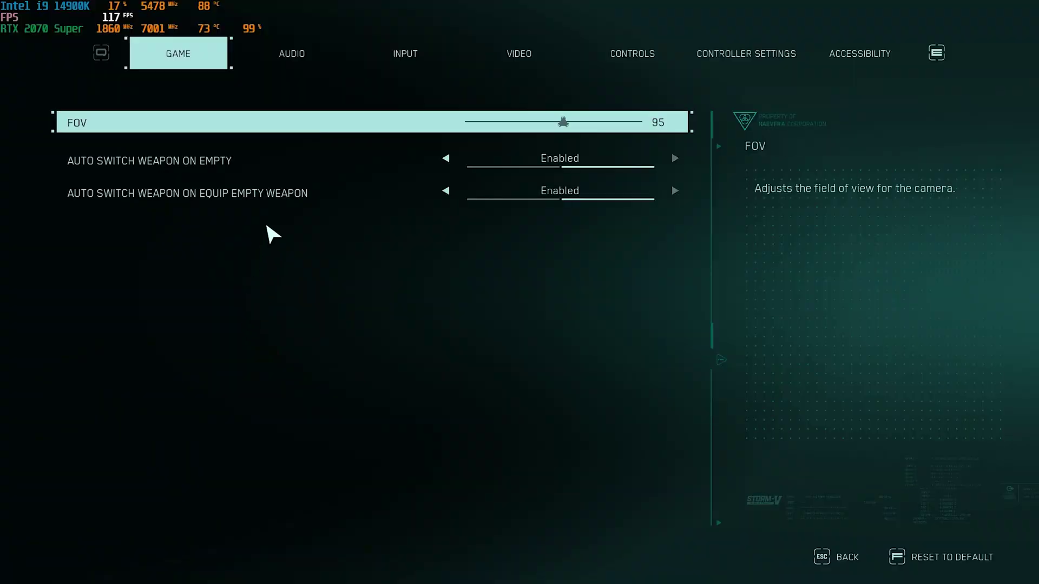
{"action": "left_click", "coordinate": [515, 58]}
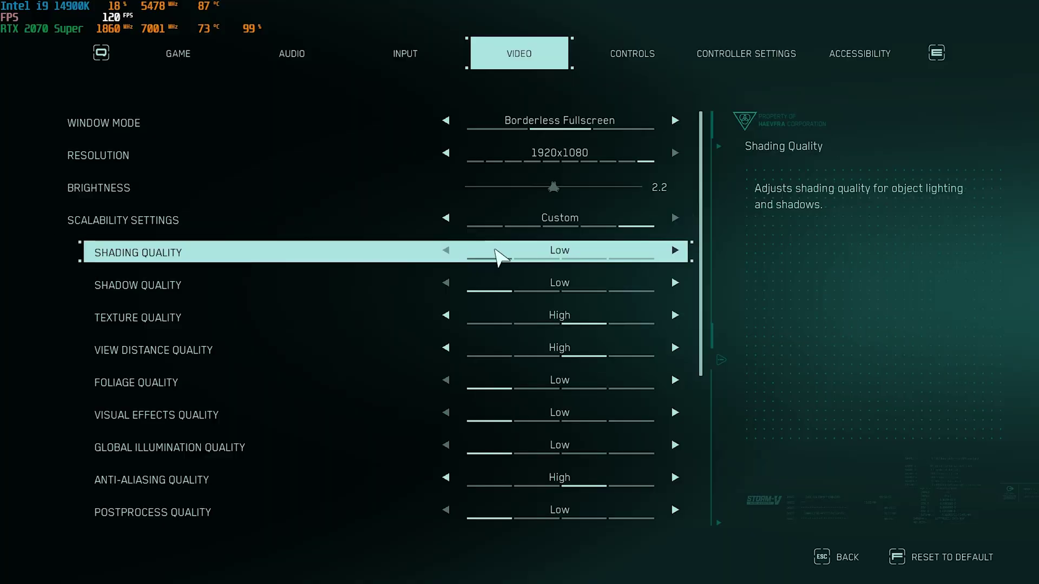
{"action": "left_click", "coordinate": [676, 252]}
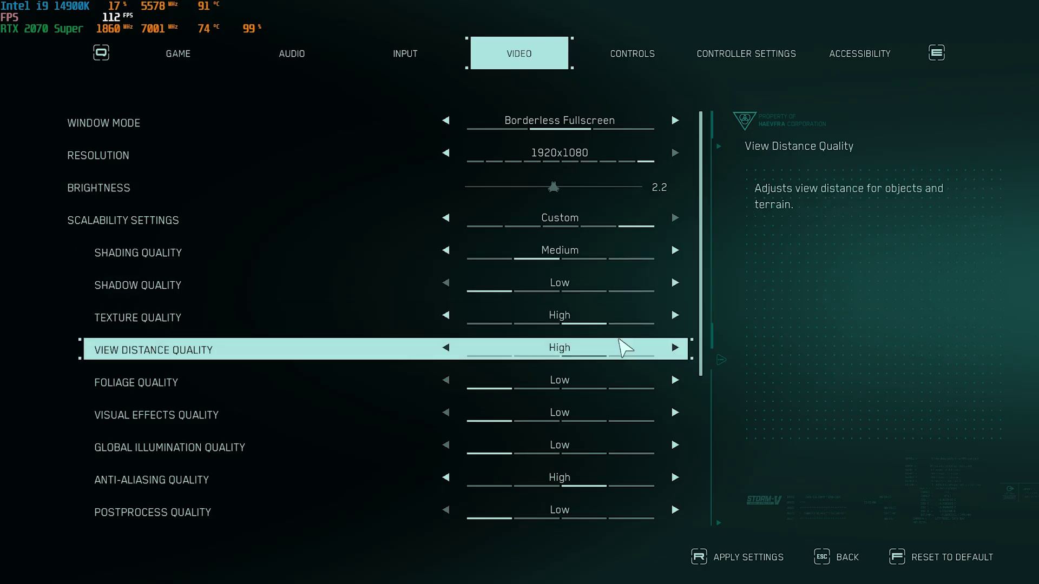
{"action": "left_click", "coordinate": [448, 348]}
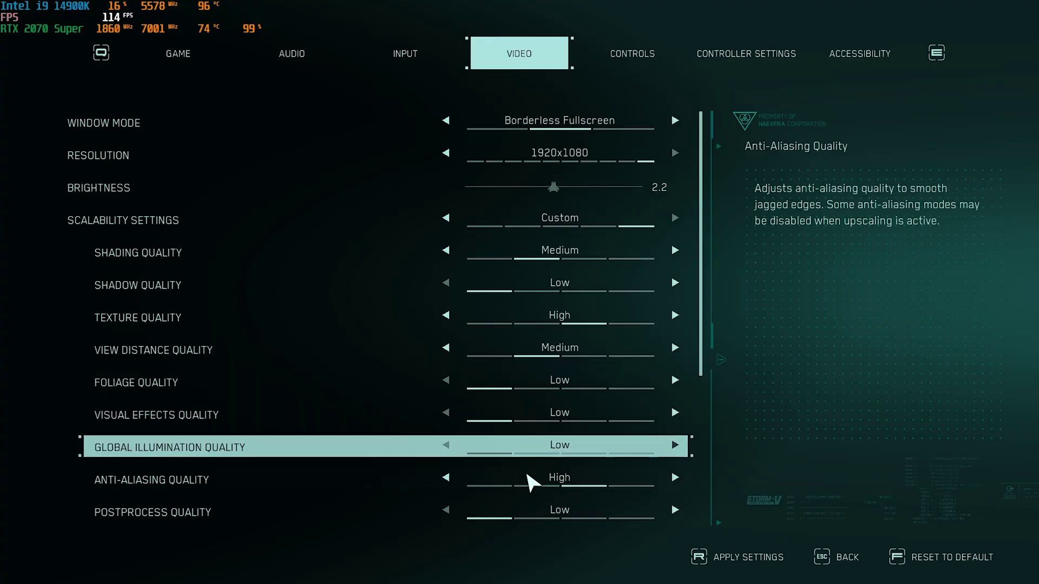
Step: Change the Upscaling Method to AMD FSR, try FSR at Performance and set it to Balanced
{"action": "scroll", "coordinate": [527, 483], "scroll_direction": "down", "scroll_amount": 3}
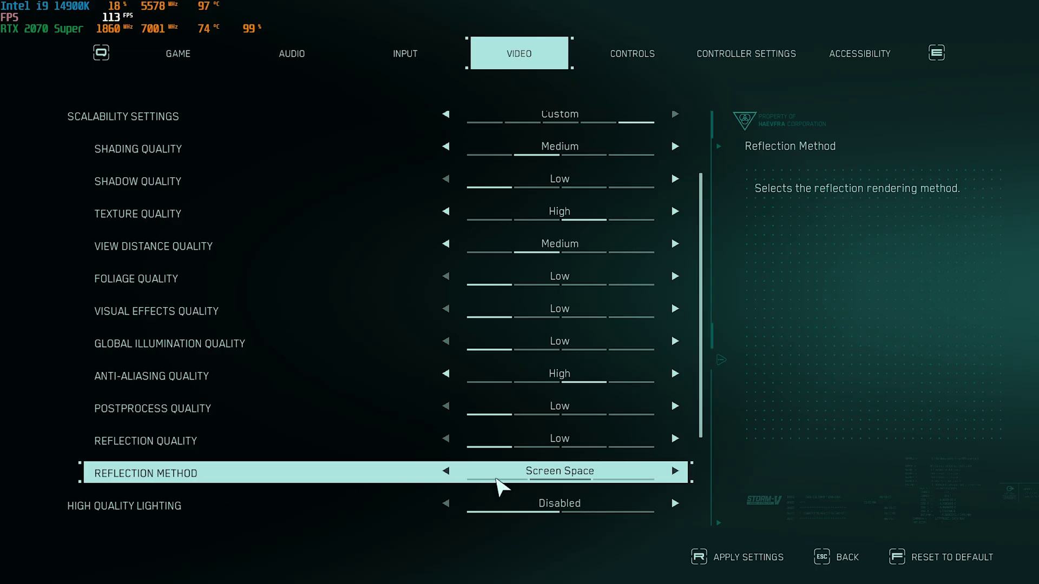
{"action": "scroll", "coordinate": [499, 486], "scroll_direction": "down", "scroll_amount": 3}
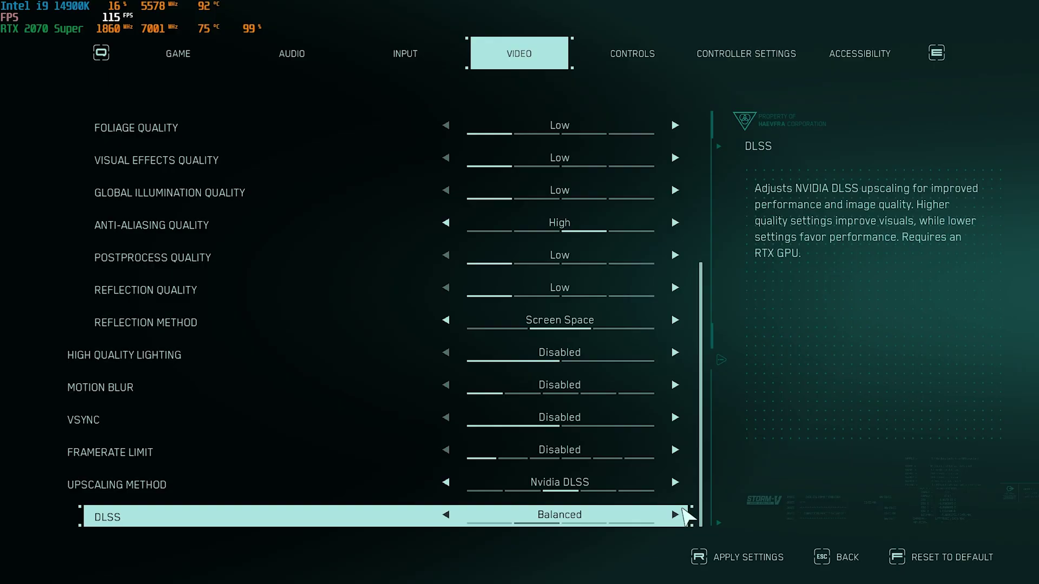
{"action": "left_click", "coordinate": [675, 483]}
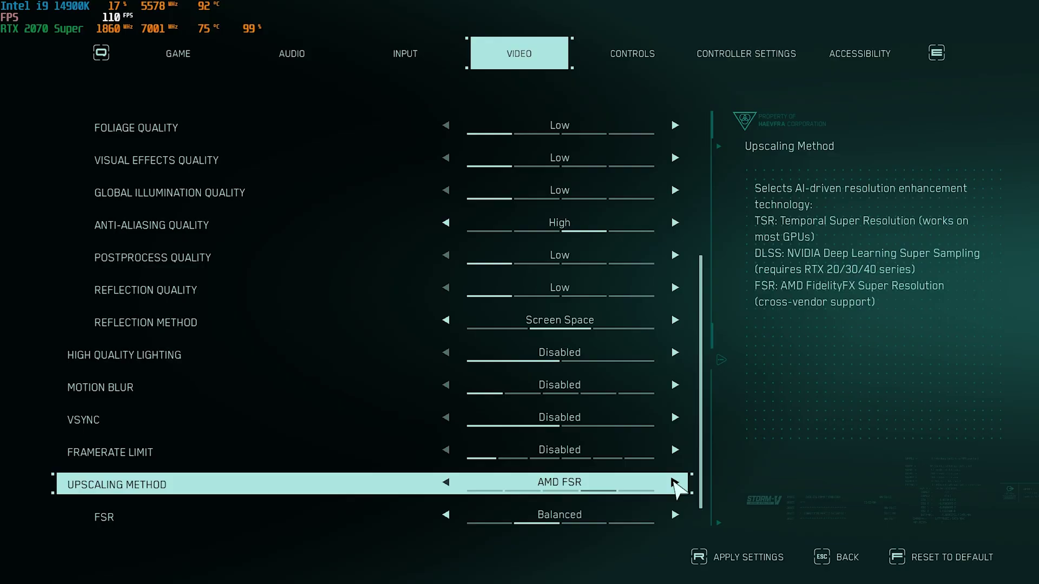
{"action": "left_click", "coordinate": [674, 514]}
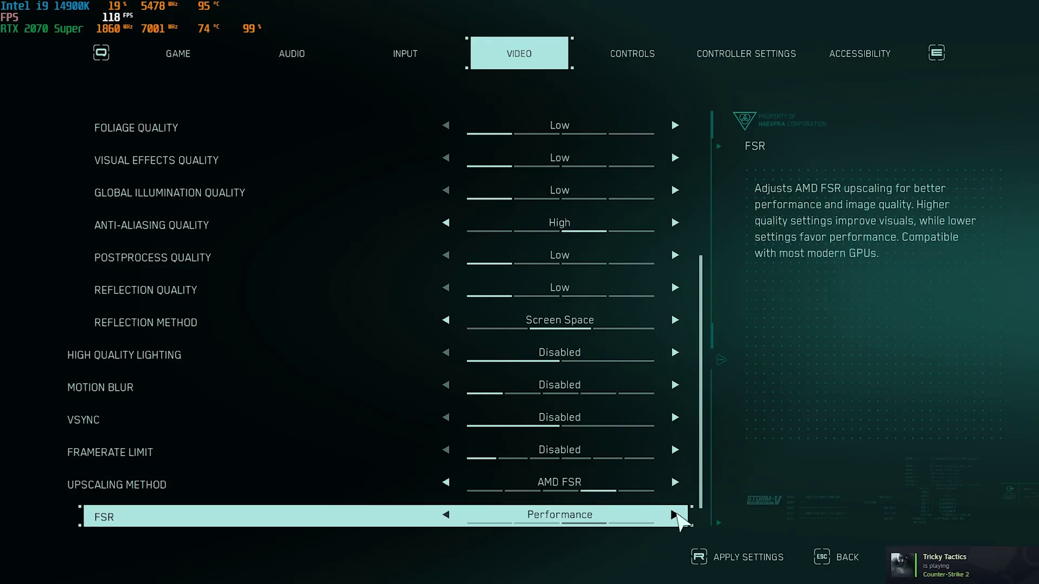
{"action": "left_click", "coordinate": [447, 515]}
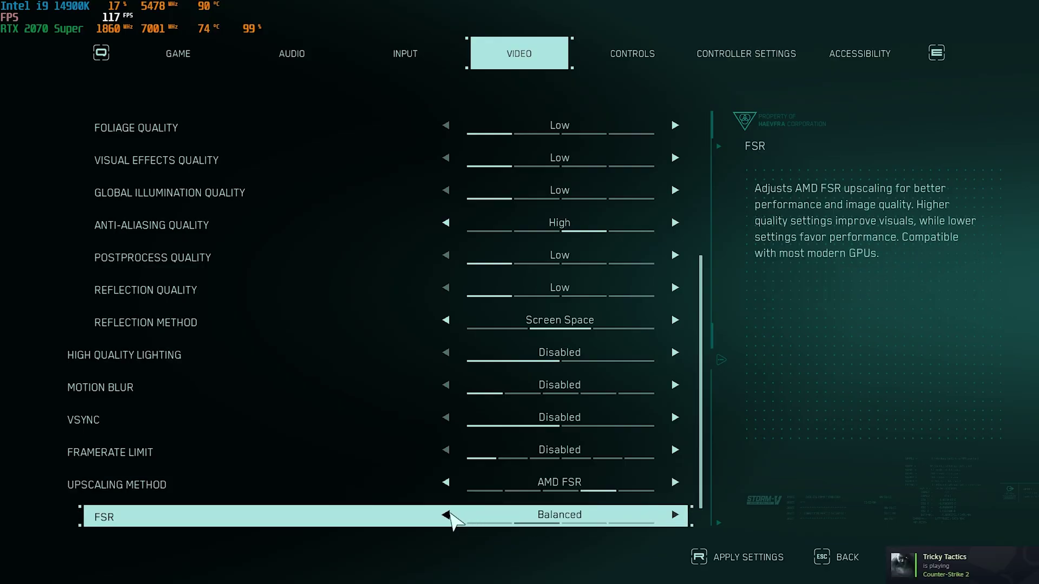